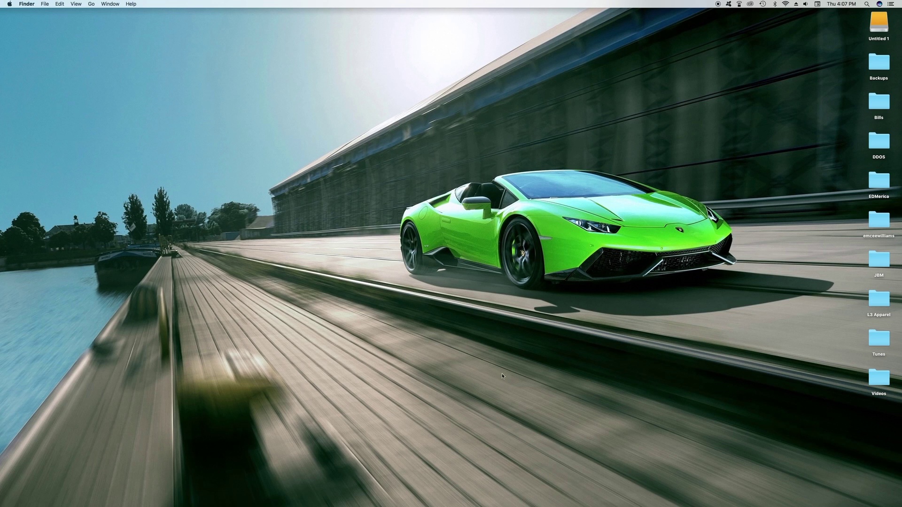
Step: Switch to Photoshop and review the finished Limitless Ones front and back shirts alongside the blank front and back mockup templates
{"action": "mouse_move", "coordinate": [697, 493]}
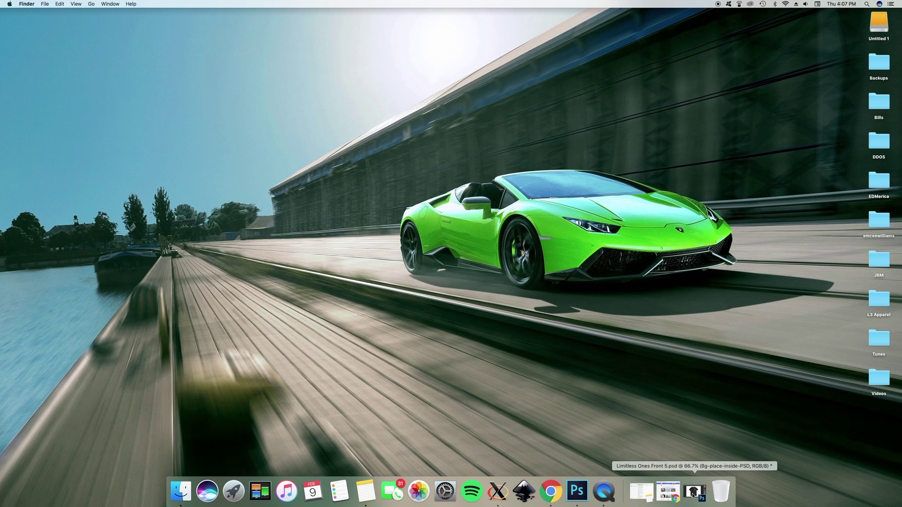
{"action": "left_click", "coordinate": [693, 493]}
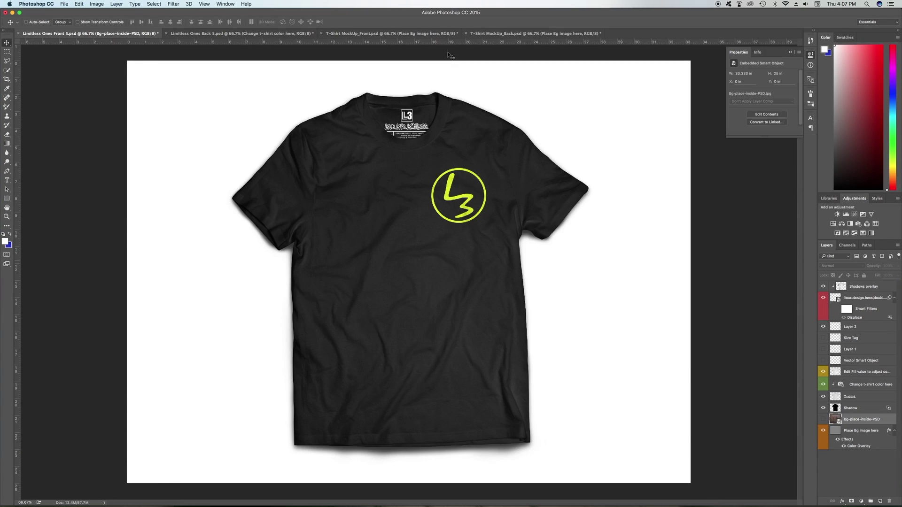
{"action": "left_click", "coordinate": [425, 35]}
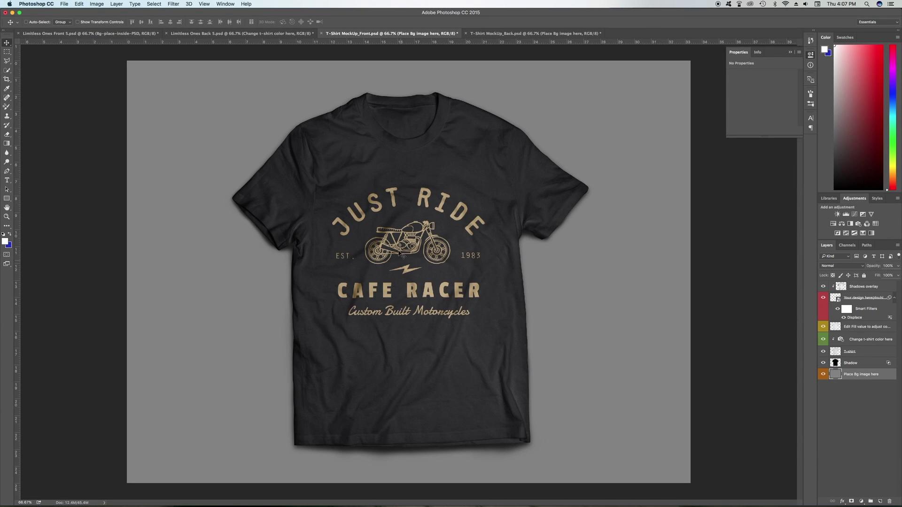
{"action": "left_click", "coordinate": [527, 35]}
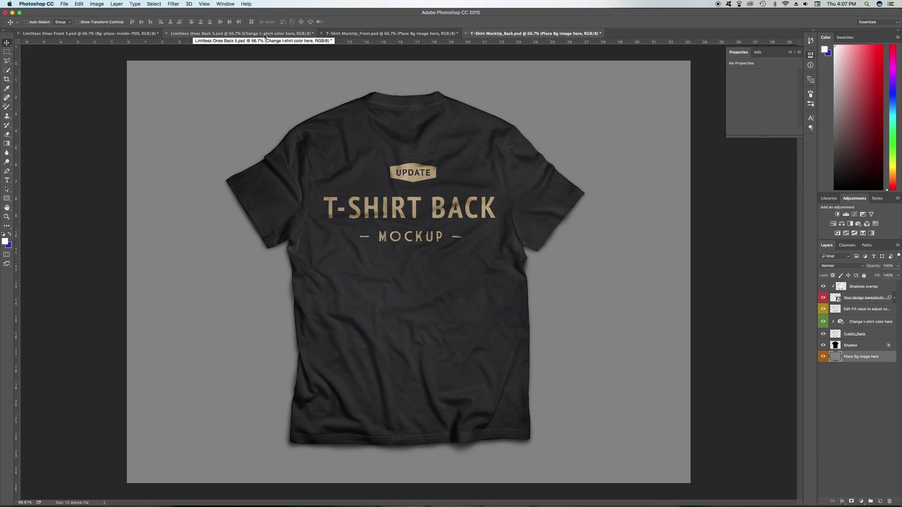
{"action": "left_click", "coordinate": [264, 34]}
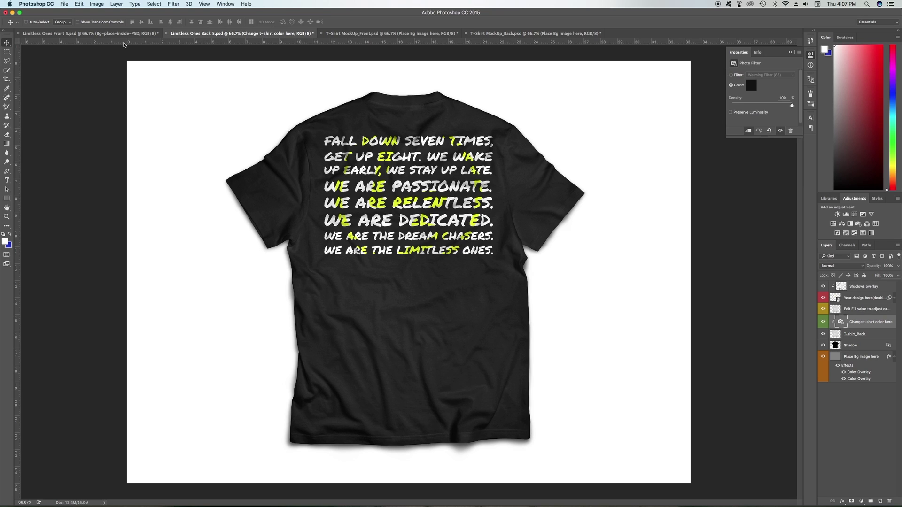
{"action": "left_click", "coordinate": [110, 34]}
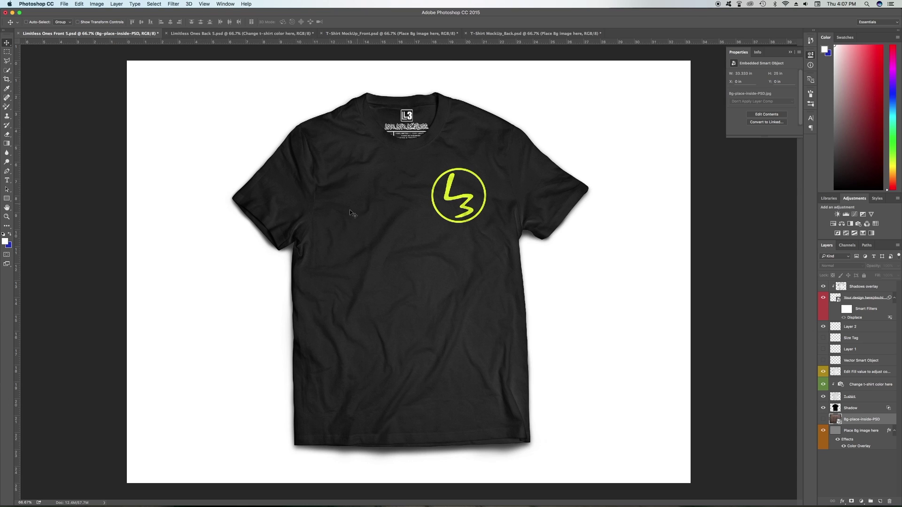
{"action": "left_click", "coordinate": [264, 33]}
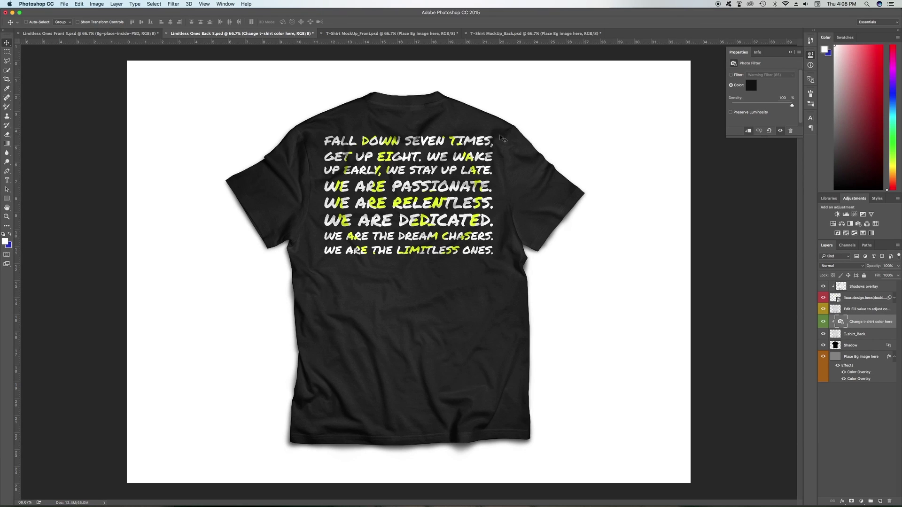
{"action": "left_click", "coordinate": [422, 35]}
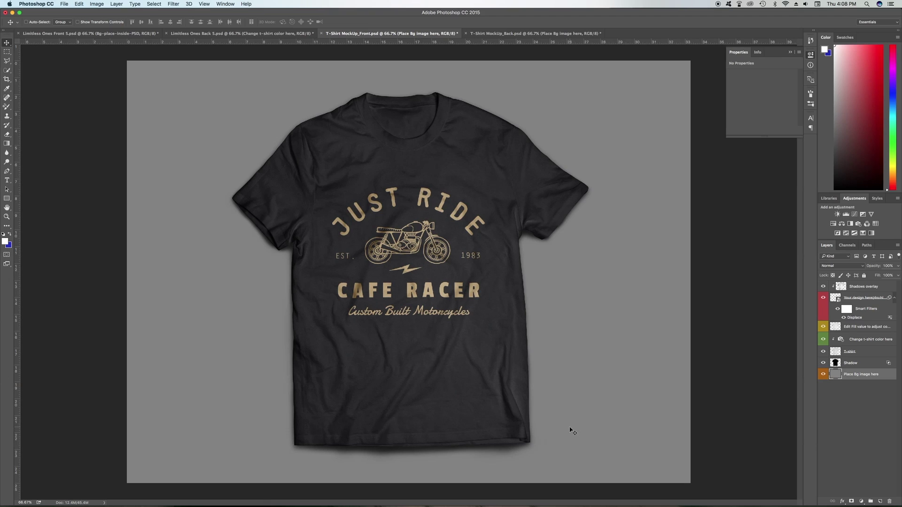
Step: Switch to the GraphicBurger site in Chrome and search it for "t-shirt mockup"
{"action": "mouse_move", "coordinate": [620, 505]}
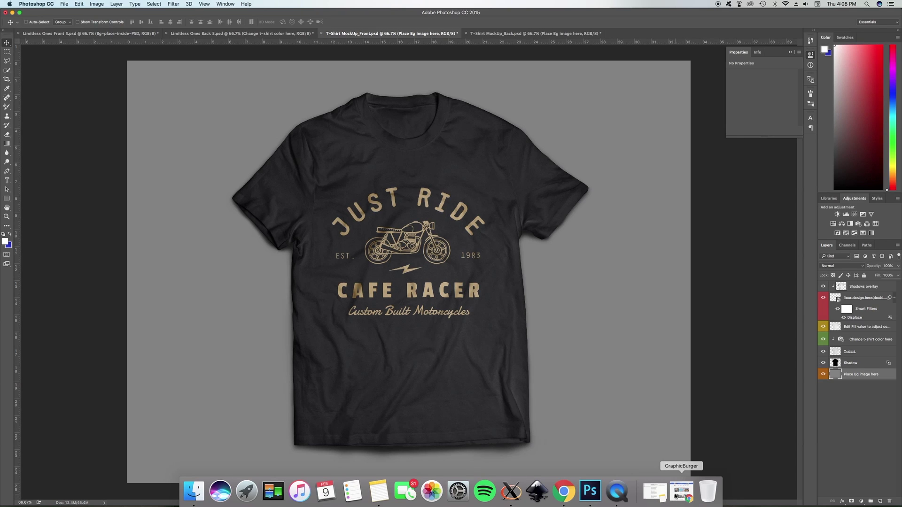
{"action": "left_click", "coordinate": [680, 492]}
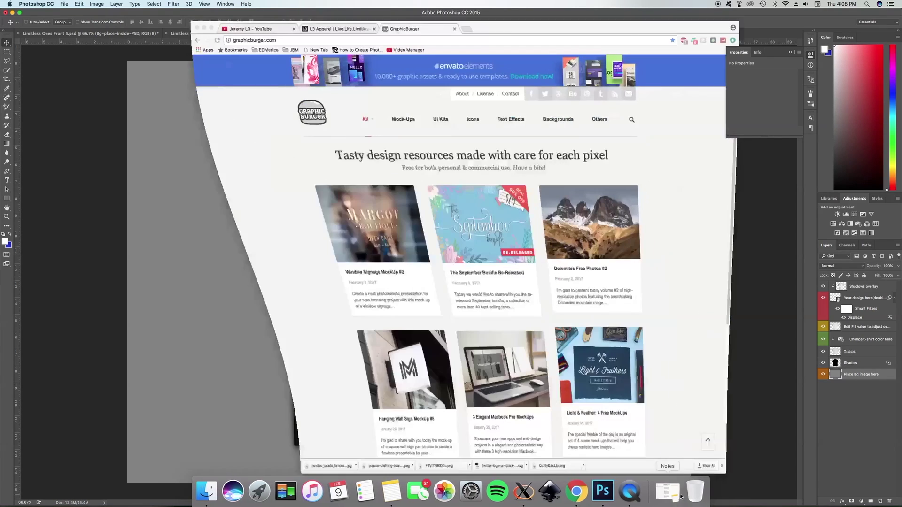
{"action": "left_click", "coordinate": [287, 42]}
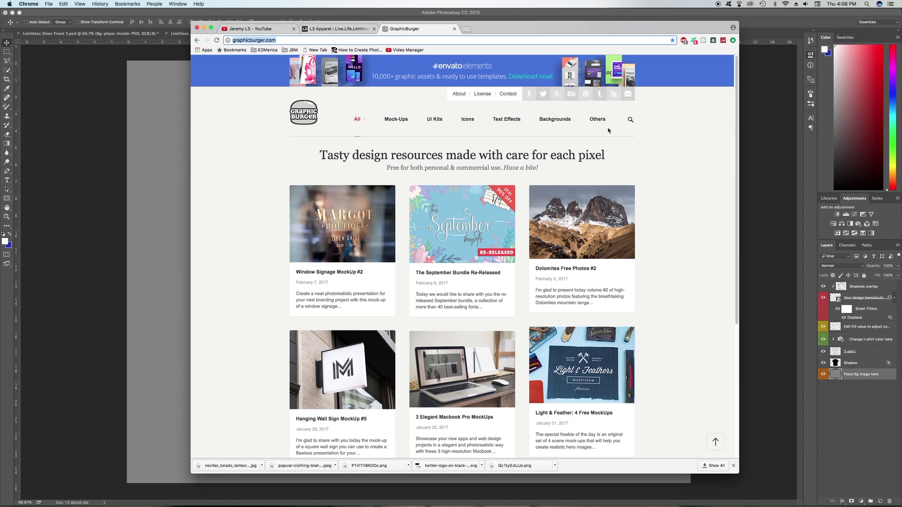
{"action": "left_click", "coordinate": [630, 120]}
{"action": "left_click", "coordinate": [601, 122]}
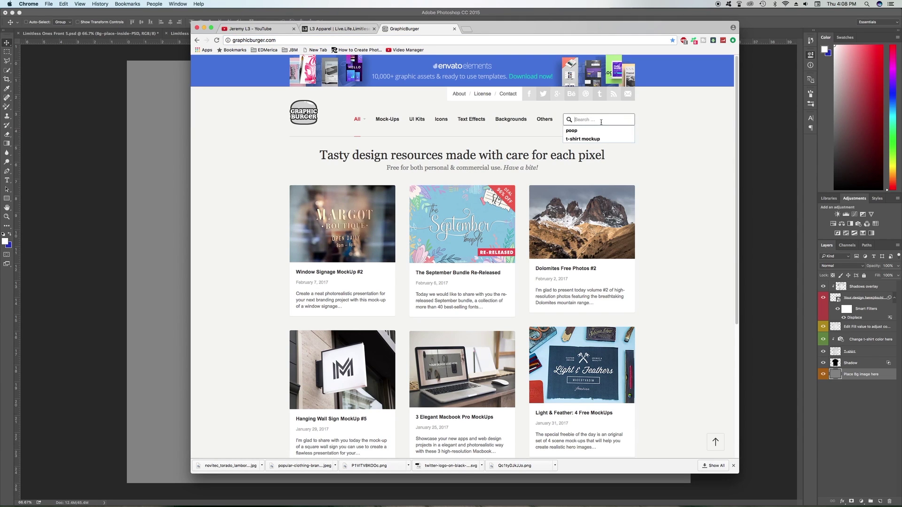
{"action": "type", "text": "t-shirt"}
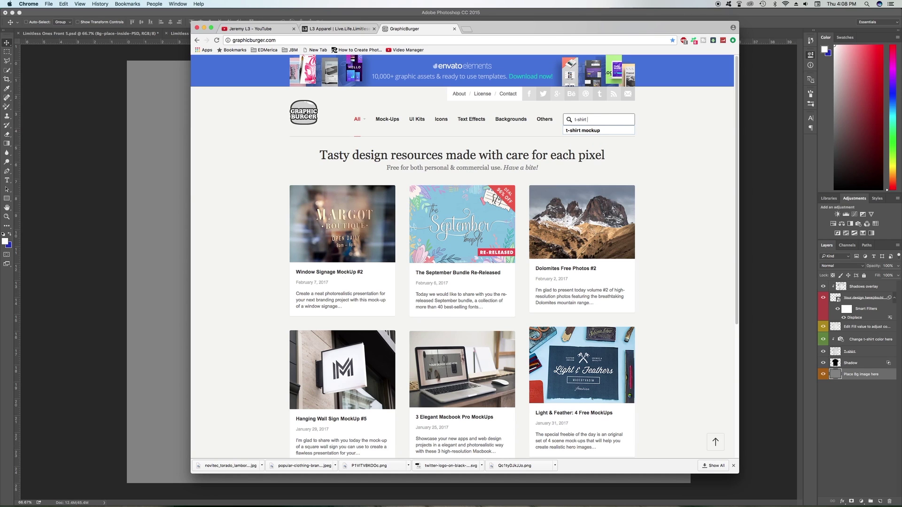
{"action": "type", "text": " mockup"}
{"action": "key", "text": "Return"}
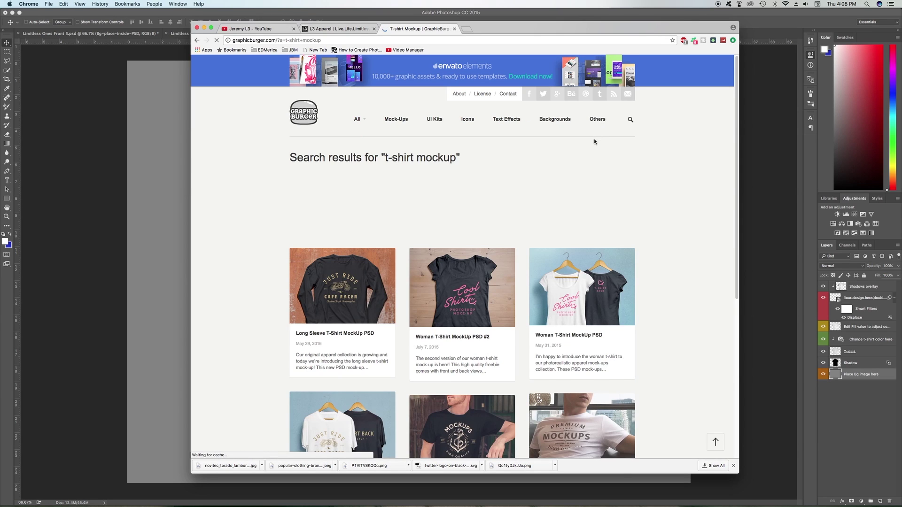
Step: Open the T-Shirt MockUp PSD page from the search results and use its download option
{"action": "scroll", "coordinate": [594, 141], "scroll_direction": "down", "scroll_amount": 10}
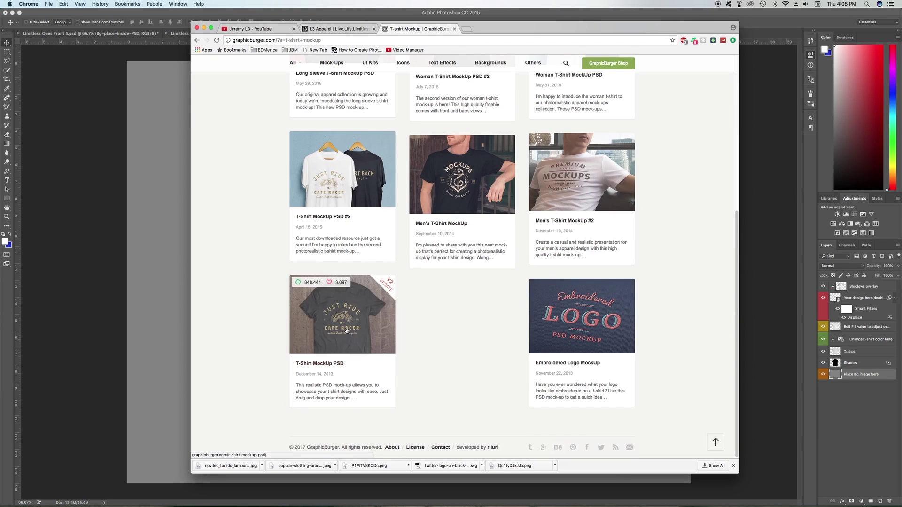
{"action": "left_click", "coordinate": [347, 331]}
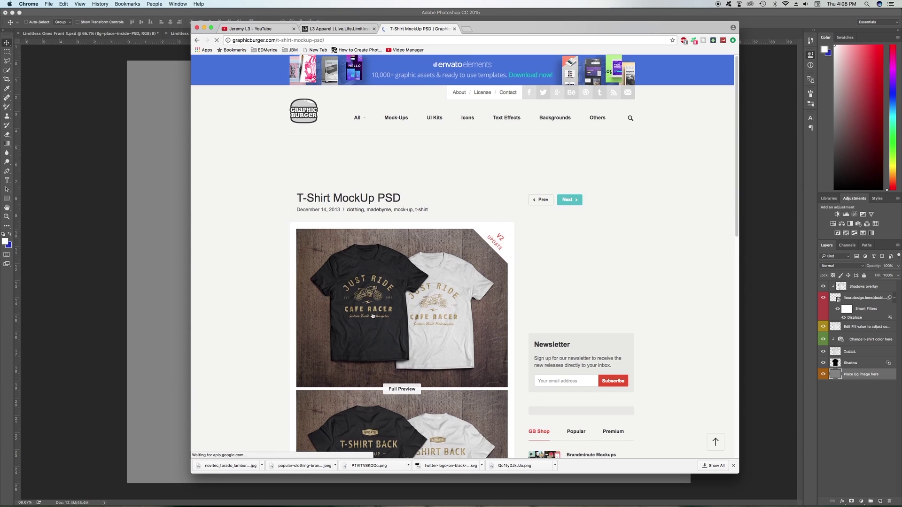
{"action": "scroll", "coordinate": [373, 316], "scroll_direction": "down", "scroll_amount": 3}
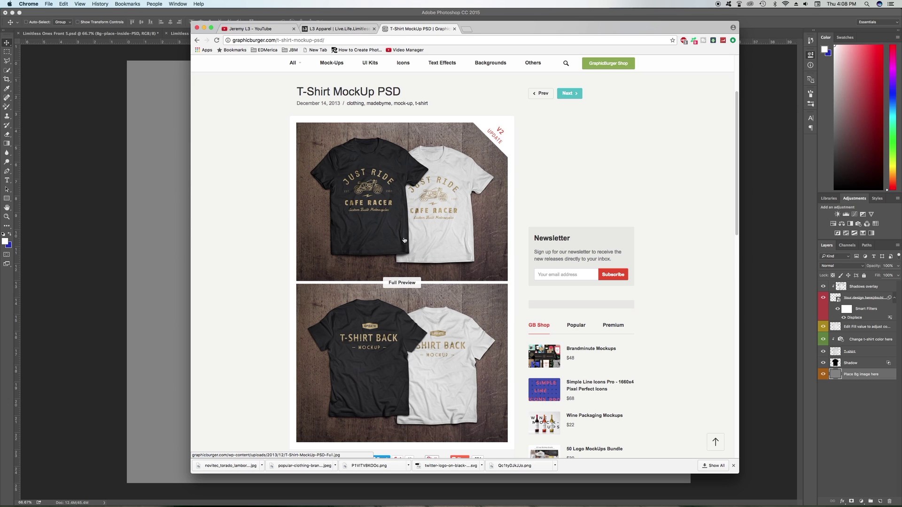
{"action": "scroll", "coordinate": [426, 263], "scroll_direction": "down", "scroll_amount": 1}
{"action": "scroll", "coordinate": [430, 276], "scroll_direction": "down", "scroll_amount": 5}
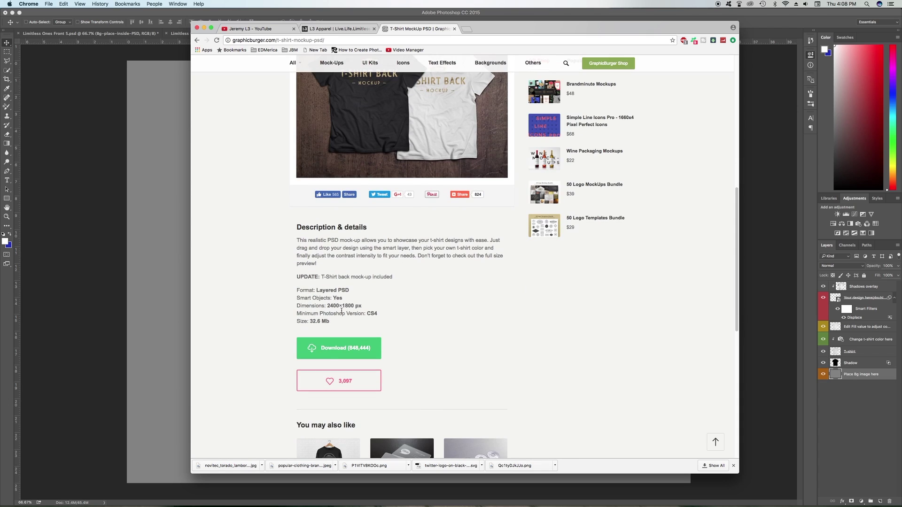
{"action": "left_click", "coordinate": [360, 355]}
Step: Dismiss the browser's downloads bar, return to Photoshop and open the design smart object of T-Shirt MockUp_Front.psd for editing
{"action": "left_click", "coordinate": [734, 466]}
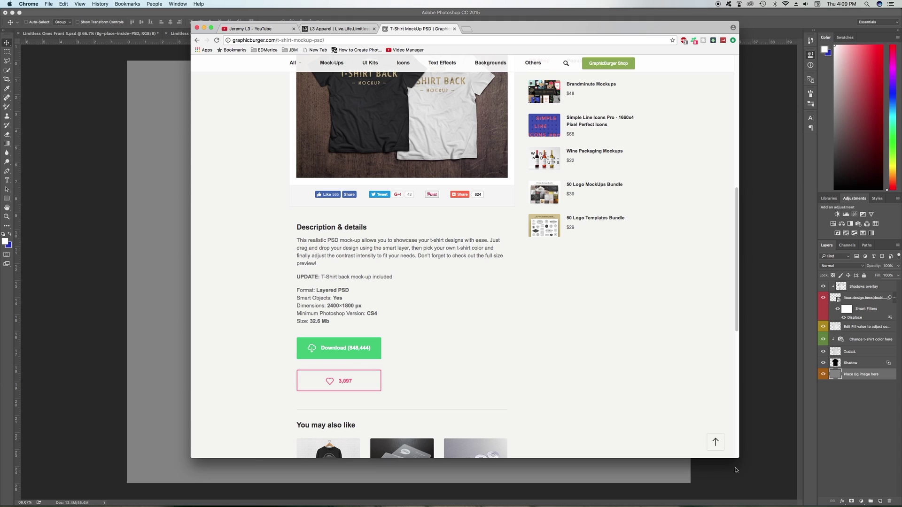
{"action": "scroll", "coordinate": [403, 334], "scroll_direction": "up", "scroll_amount": 7}
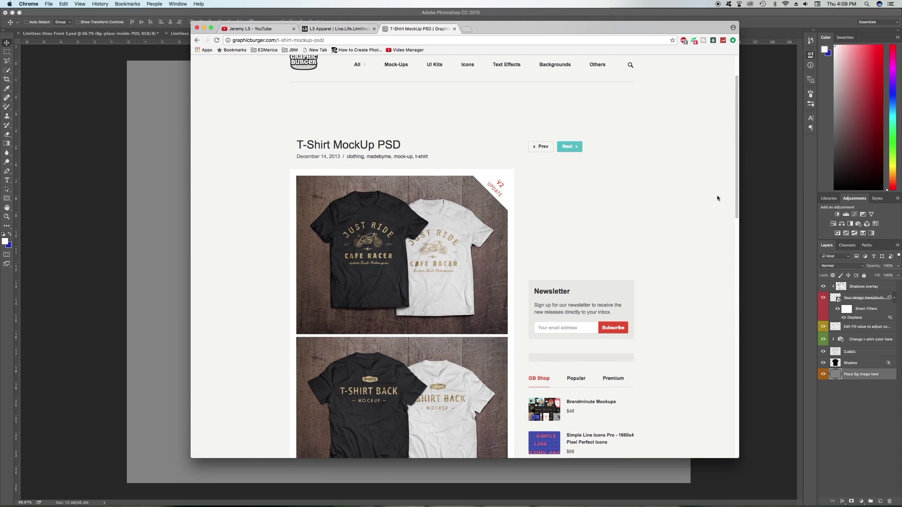
{"action": "left_click", "coordinate": [204, 29]}
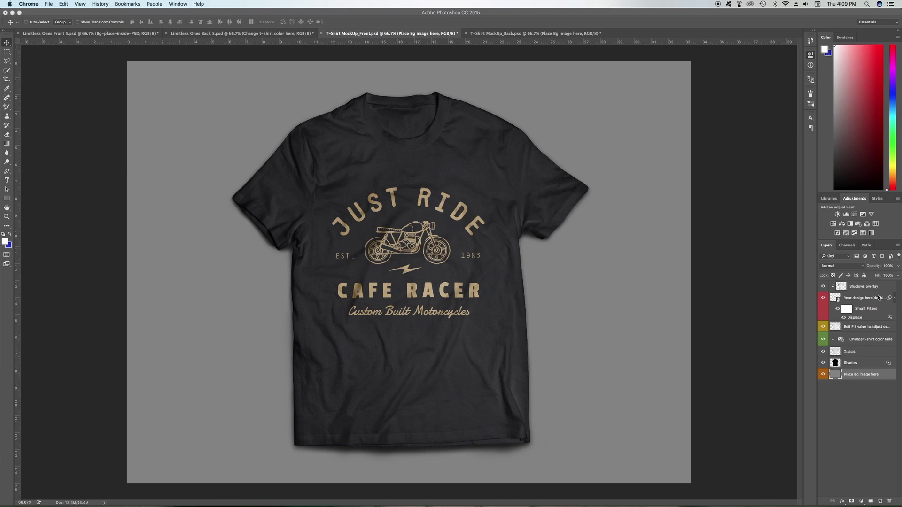
{"action": "double_click", "coordinate": [834, 299]}
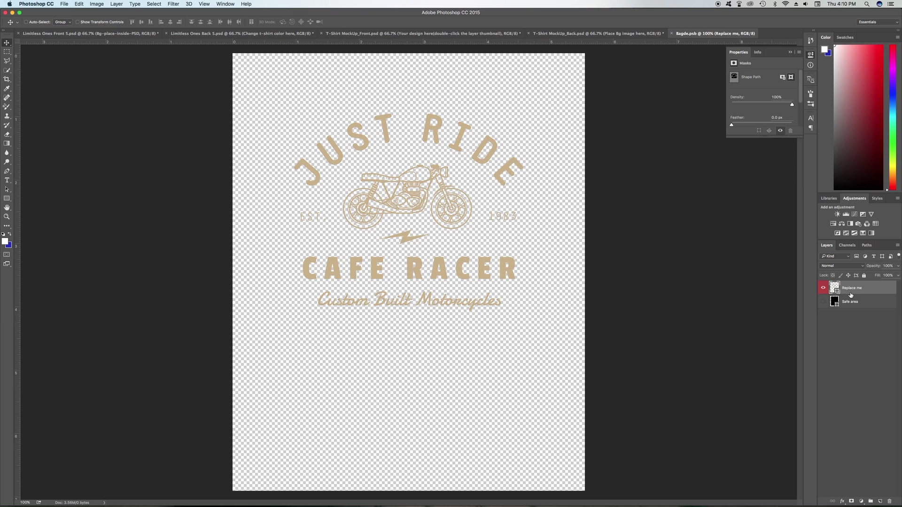
Step: Toggle the visibility of the Replace me and Safe area layers to examine the placeholder design and the usable area
{"action": "left_click", "coordinate": [823, 289]}
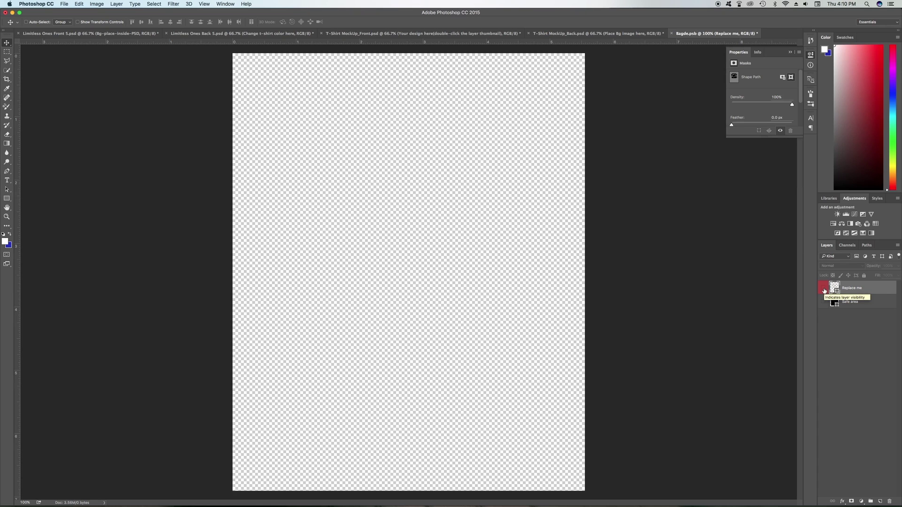
{"action": "left_click", "coordinate": [823, 288]}
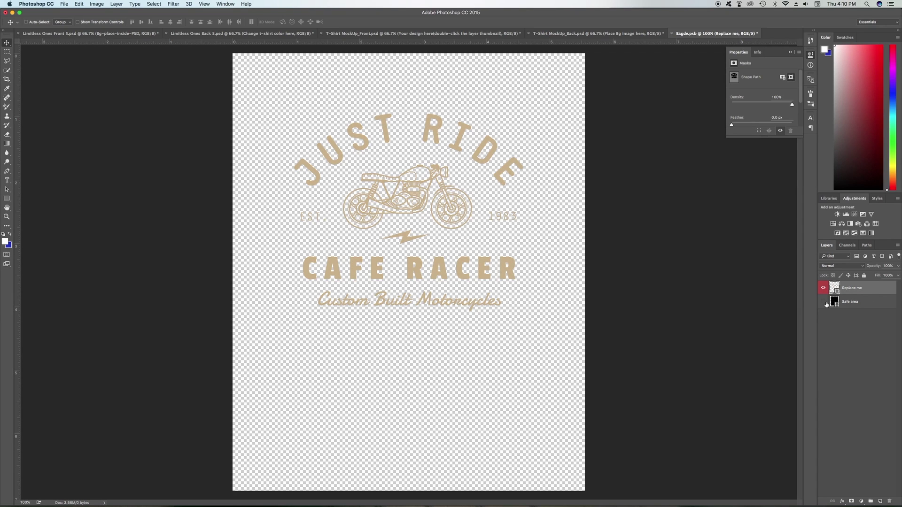
{"action": "left_click", "coordinate": [824, 302]}
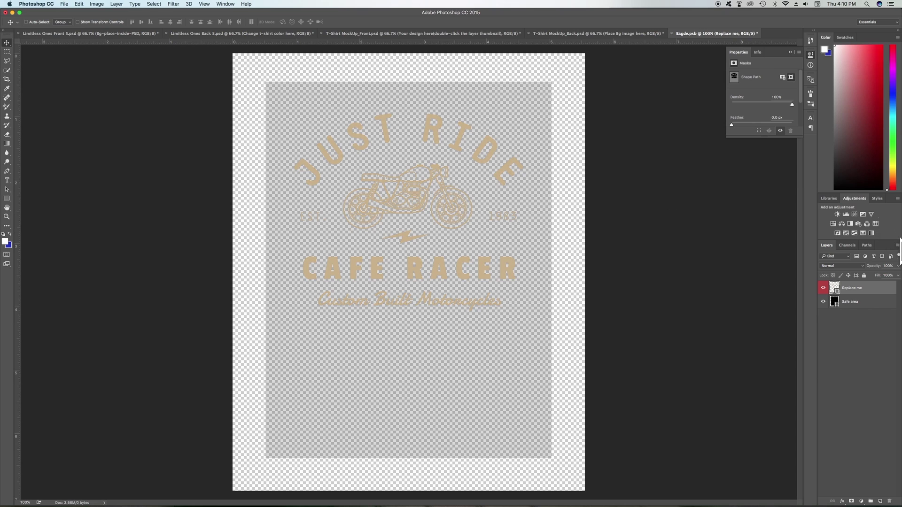
{"action": "left_click", "coordinate": [823, 302]}
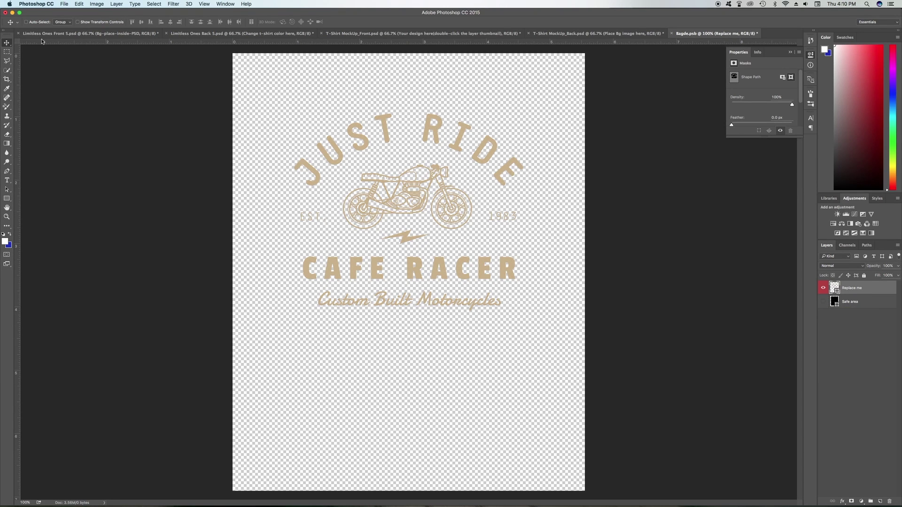
{"action": "left_click", "coordinate": [66, 4]}
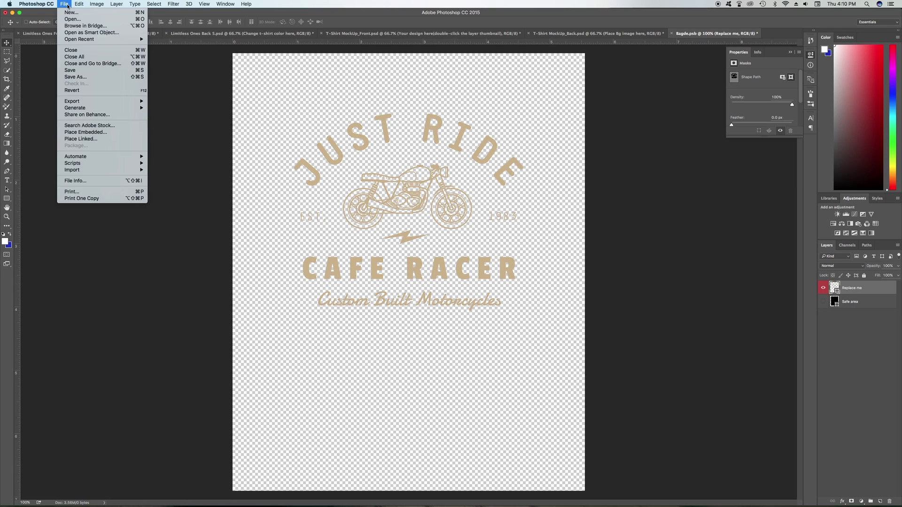
{"action": "left_click", "coordinate": [162, 122]}
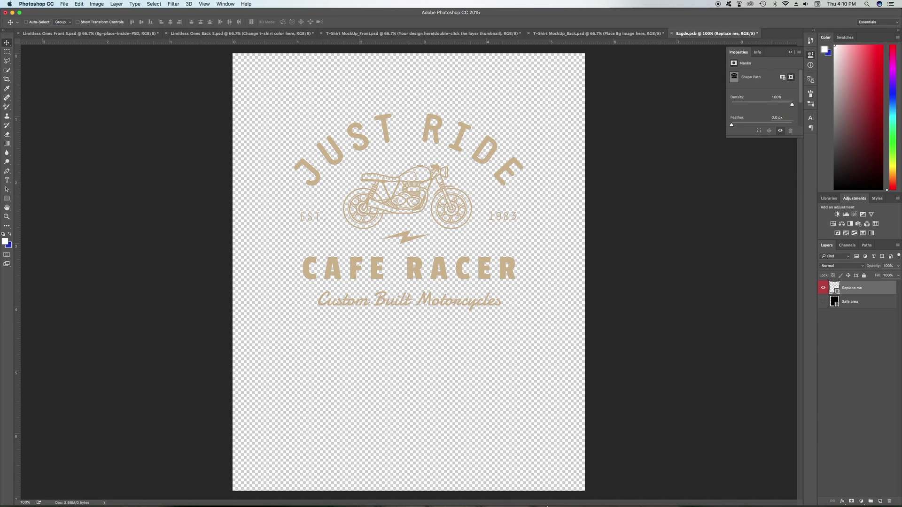
{"action": "mouse_move", "coordinate": [548, 505]}
{"action": "left_click", "coordinate": [64, 4]}
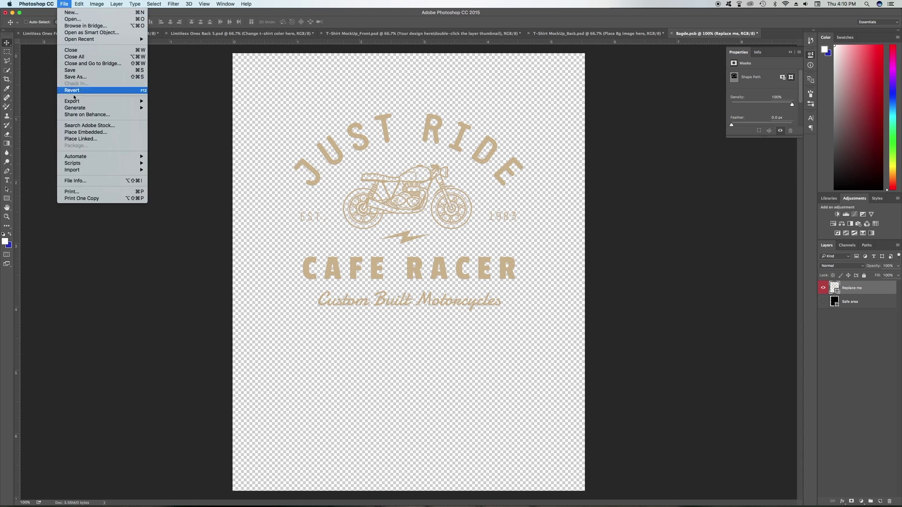
{"action": "mouse_move", "coordinate": [115, 43]}
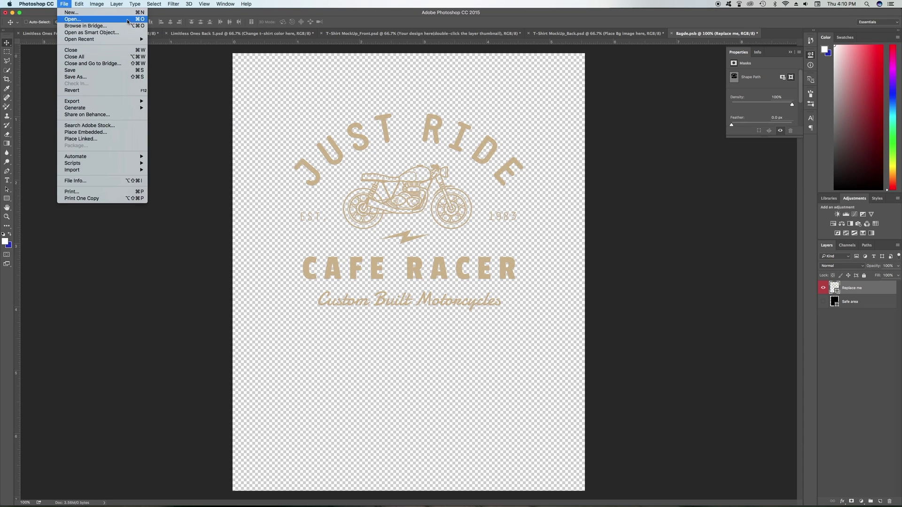
{"action": "left_click", "coordinate": [486, 277]}
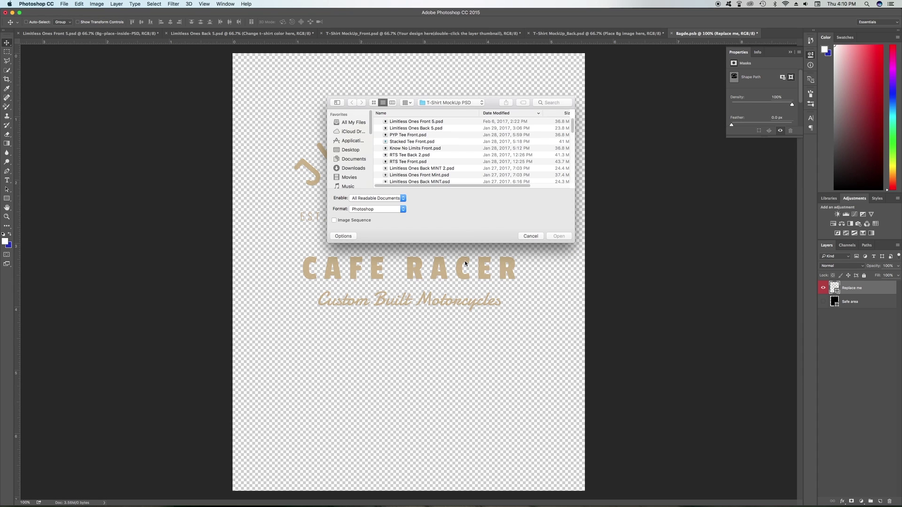
{"action": "scroll", "coordinate": [460, 124], "scroll_direction": "down", "scroll_amount": 1}
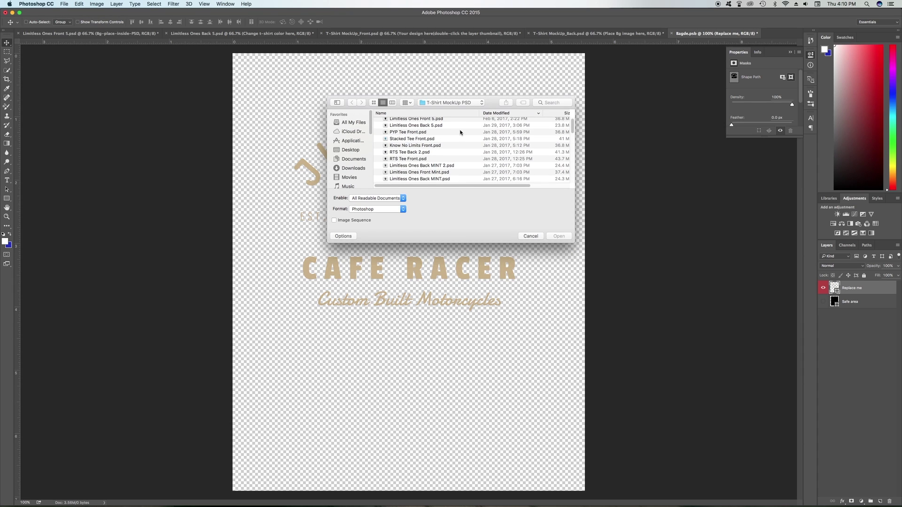
{"action": "scroll", "coordinate": [460, 132], "scroll_direction": "down", "scroll_amount": 2}
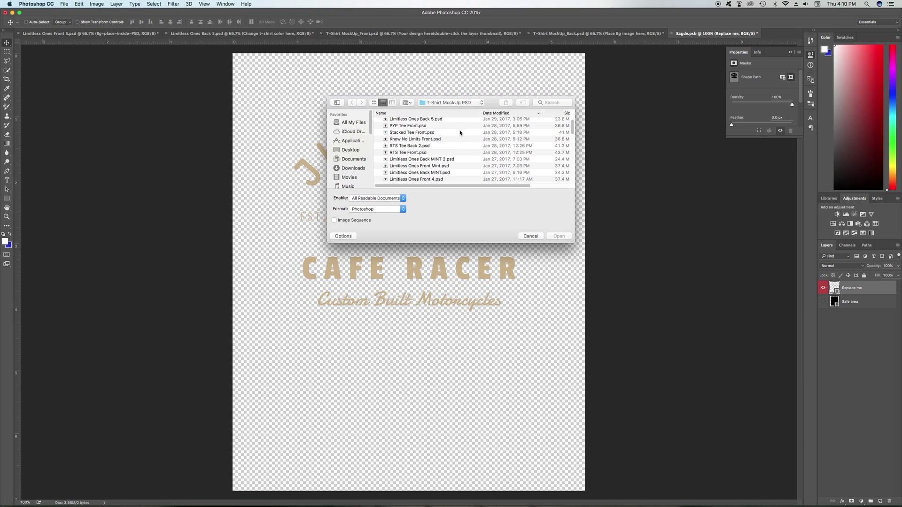
{"action": "scroll", "coordinate": [460, 133], "scroll_direction": "down", "scroll_amount": 10}
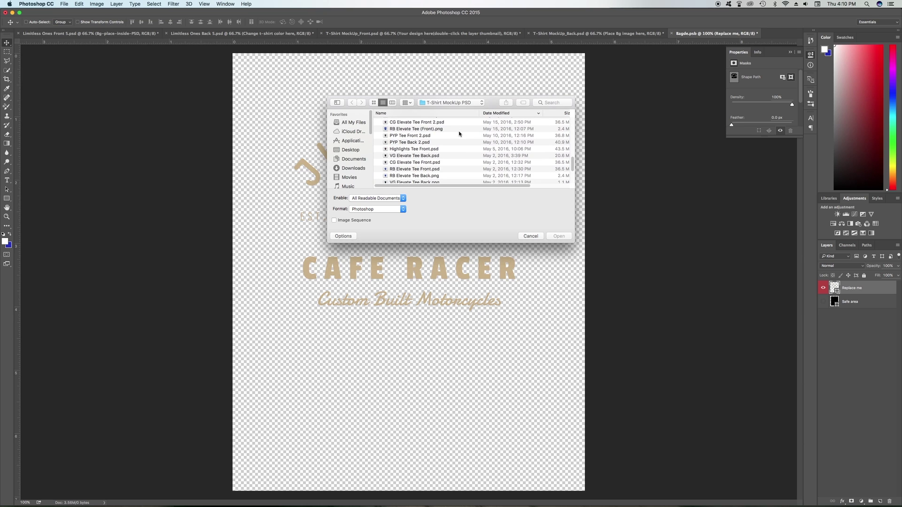
{"action": "left_click", "coordinate": [531, 236]}
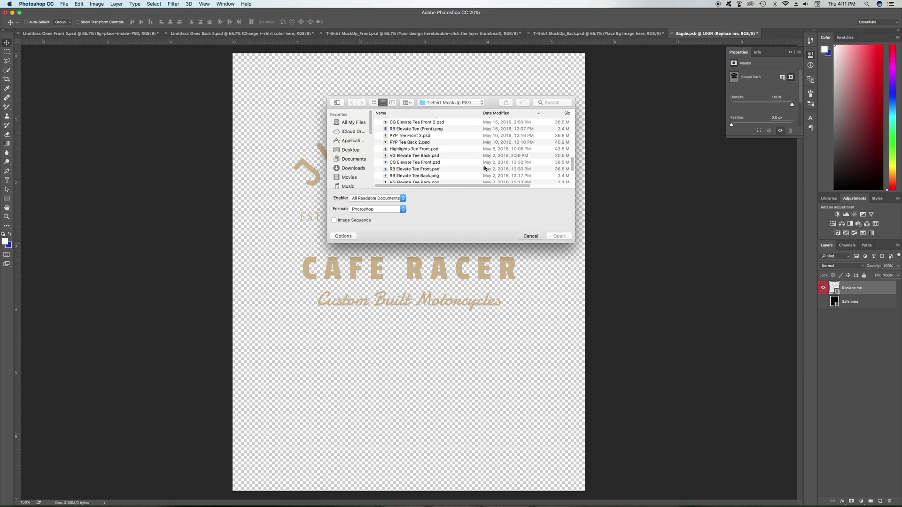
Step: Switch to Limitless Ones Front 5.psd and open its design smart object for editing
{"action": "left_click", "coordinate": [230, 33]}
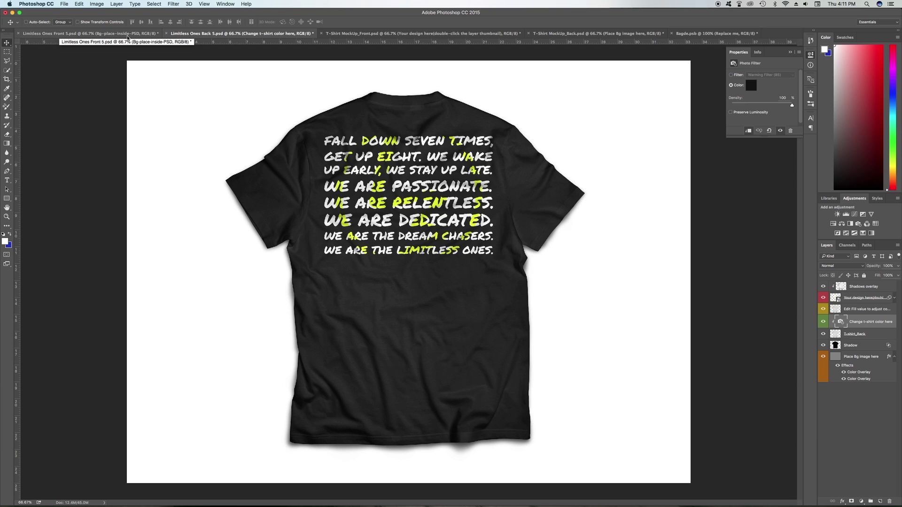
{"action": "left_click", "coordinate": [127, 35]}
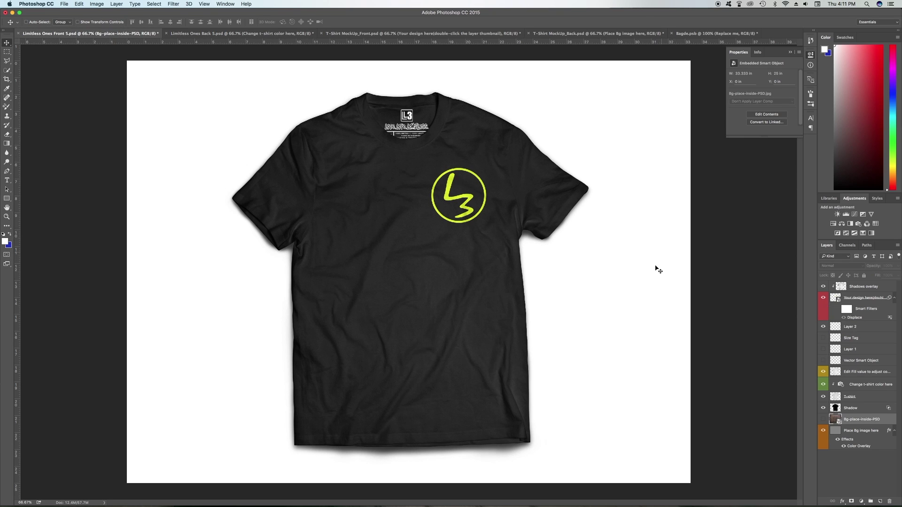
{"action": "double_click", "coordinate": [836, 297]}
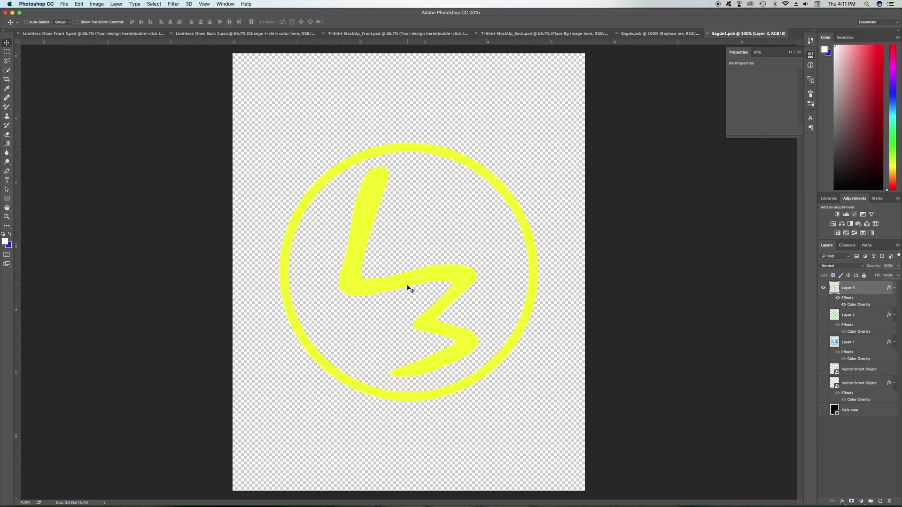
Step: Copy the yellow L3 circle logo into Bagde.psb in place of the hidden Replace me artwork, and centre it on the canvas
{"action": "left_click_drag", "start_coordinate": [407, 287], "coordinate": [397, 36]}
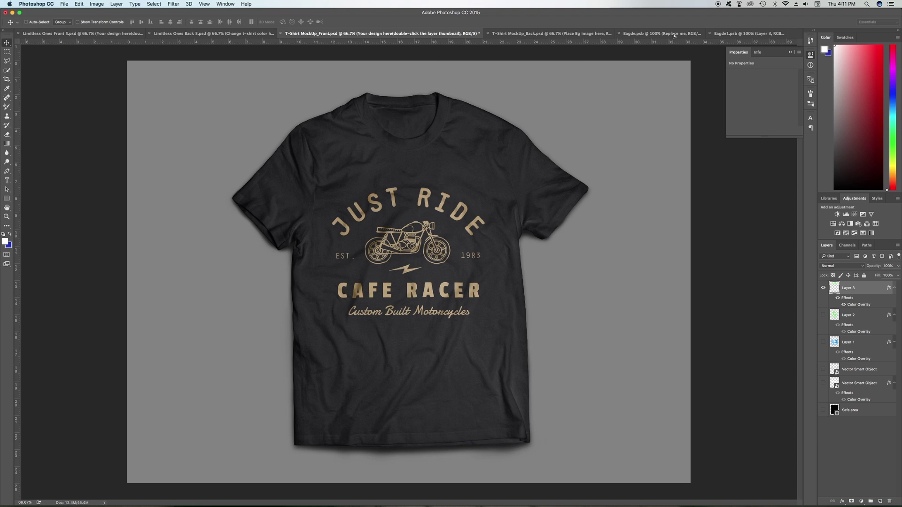
{"action": "left_click_drag", "start_coordinate": [674, 35], "coordinate": [674, 34]}
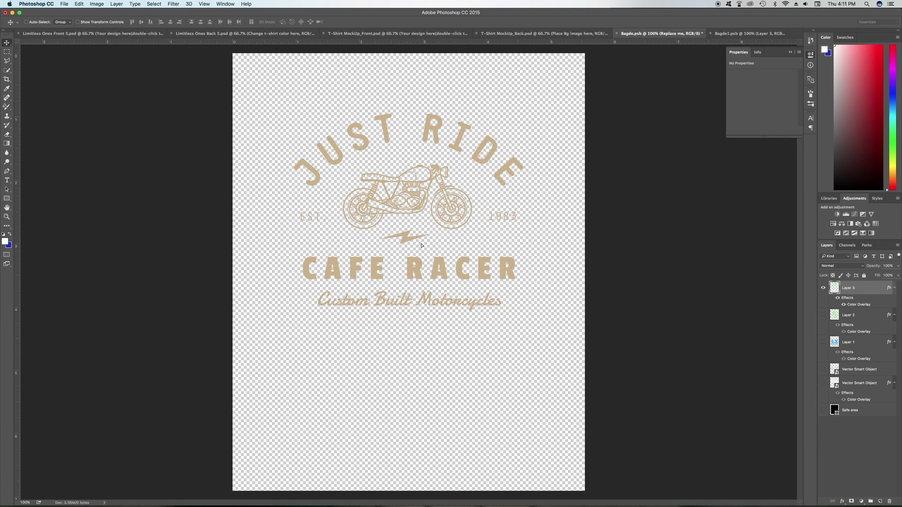
{"action": "left_click_drag", "start_coordinate": [421, 245], "coordinate": [422, 244]}
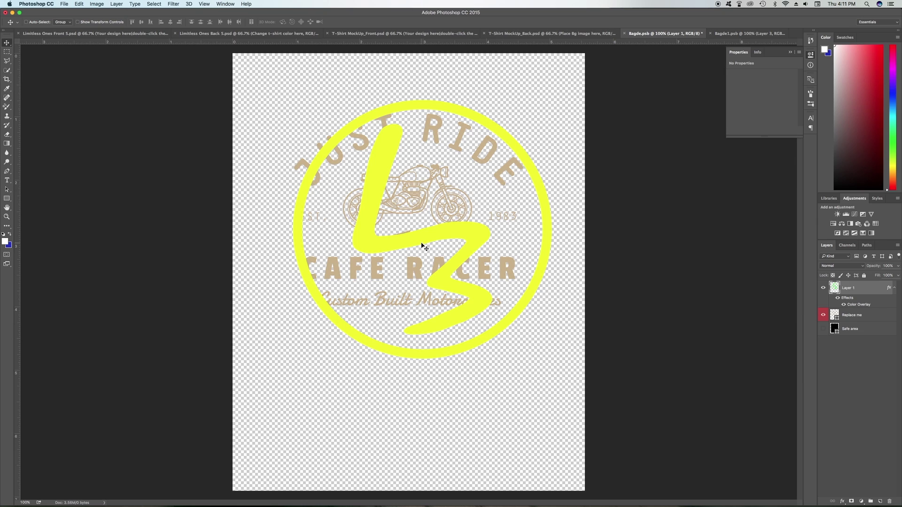
{"action": "left_click", "coordinate": [821, 316]}
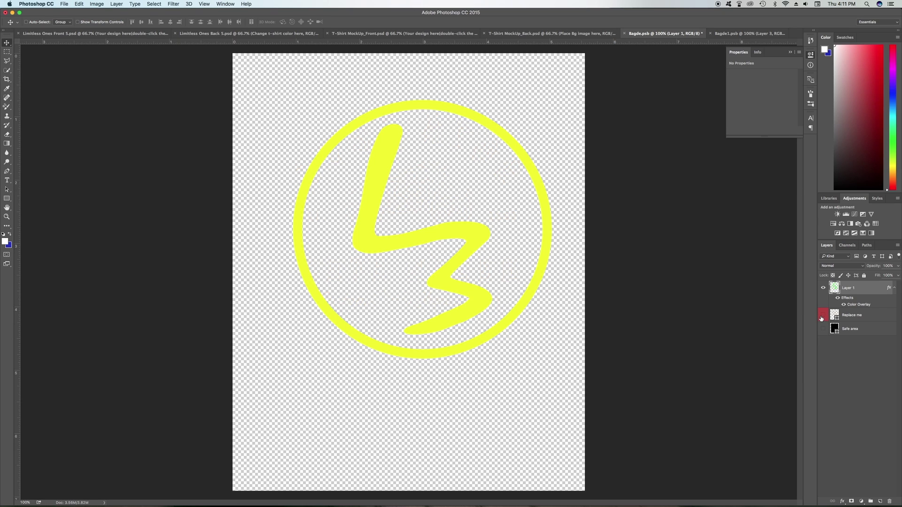
{"action": "left_click_drag", "start_coordinate": [452, 239], "coordinate": [438, 281]}
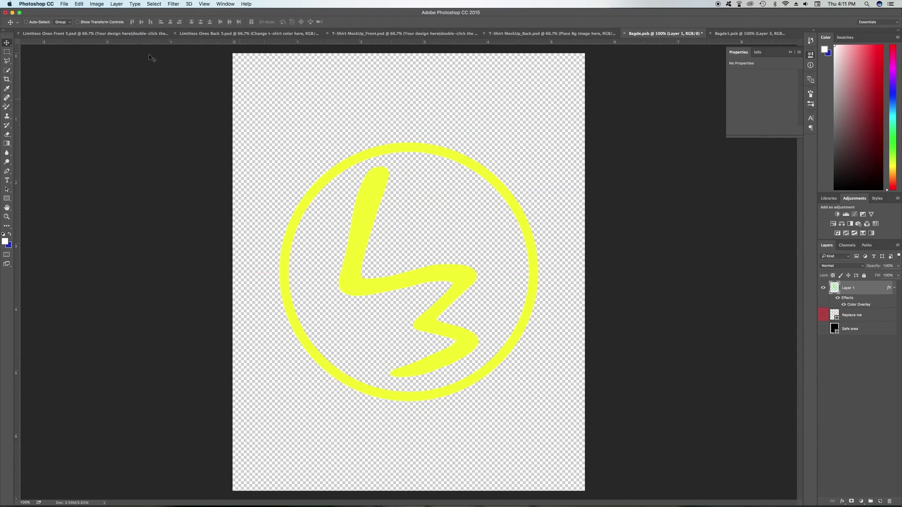
Step: Save Bagde.psb, accept the Displace scales of 10 without choosing a displacement map, and return to T-Shirt MockUp_Front.psd
{"action": "left_click", "coordinate": [65, 4]}
{"action": "mouse_move", "coordinate": [67, 41]}
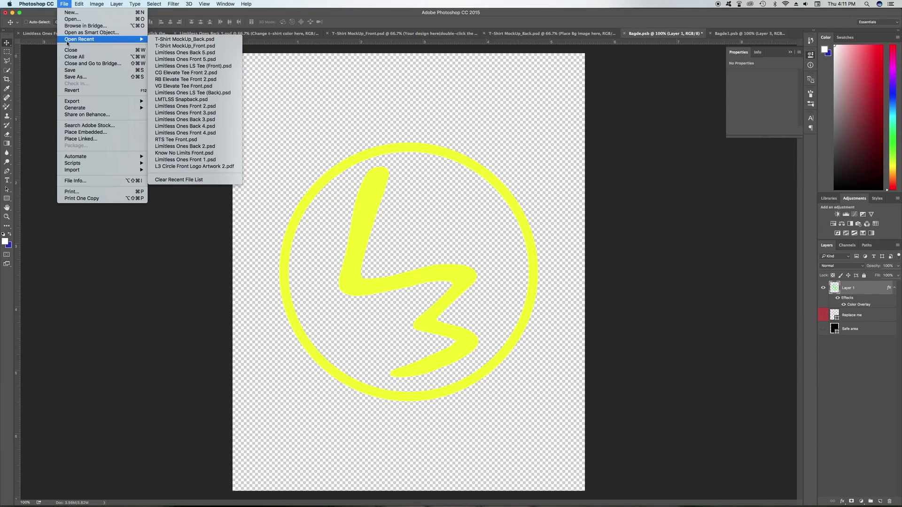
{"action": "left_click", "coordinate": [627, 247]}
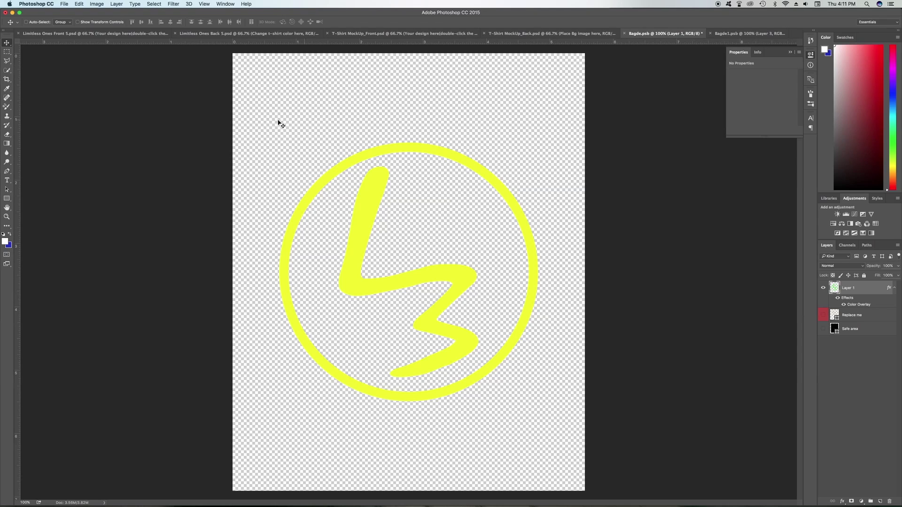
{"action": "left_click", "coordinate": [64, 4]}
{"action": "left_click", "coordinate": [64, 70]}
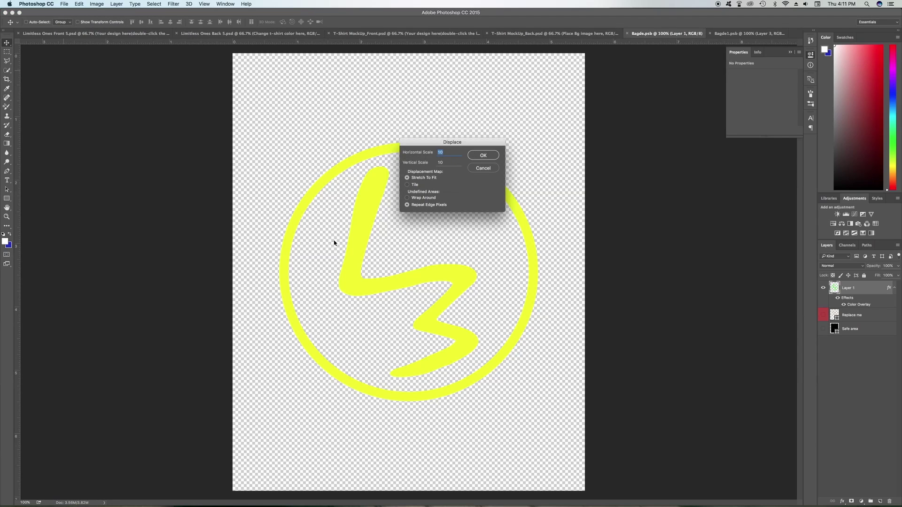
{"action": "left_click_drag", "start_coordinate": [457, 142], "coordinate": [496, 100]}
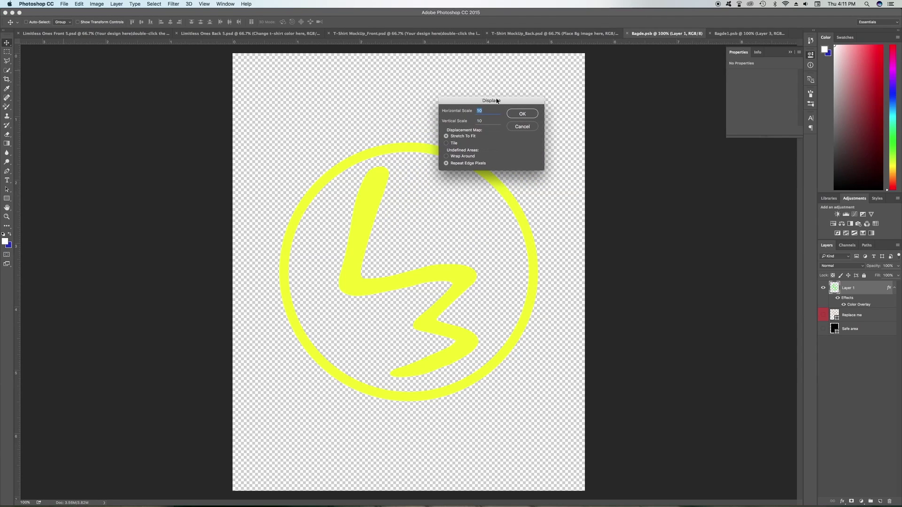
{"action": "left_click", "coordinate": [517, 114]}
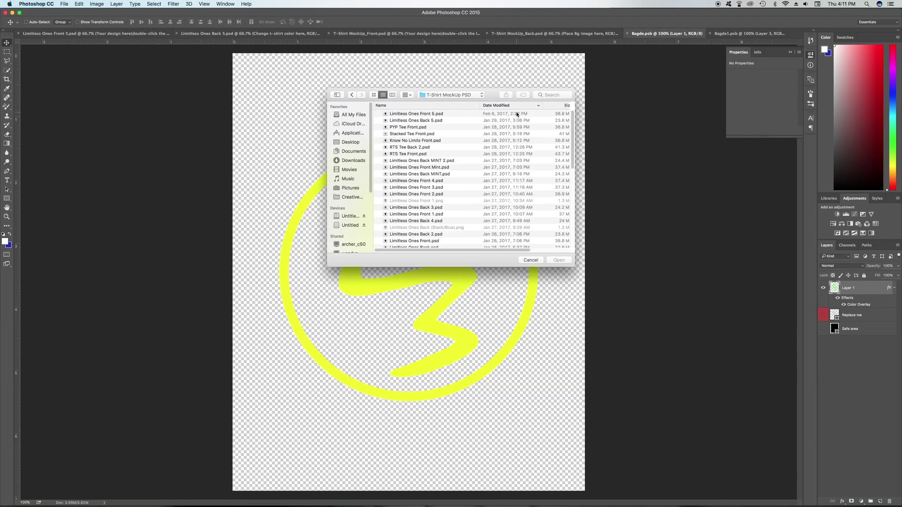
{"action": "left_click", "coordinate": [537, 263]}
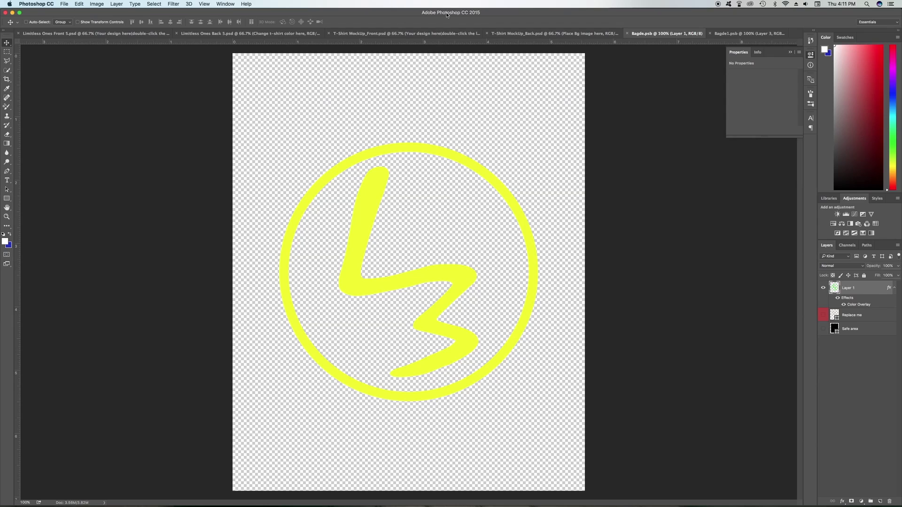
{"action": "left_click", "coordinate": [383, 35]}
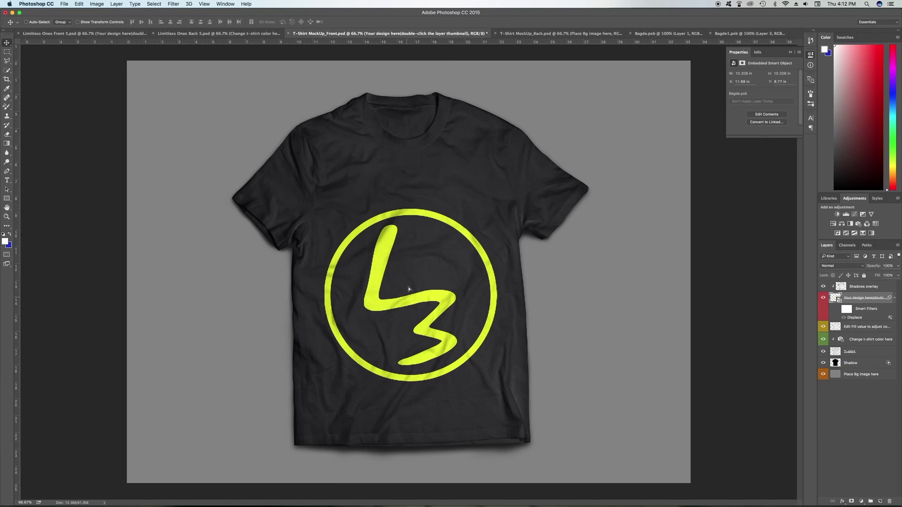
Step: Move the L3 design up the shirt and scale it down to about 92%, keeping its proportions
{"action": "left_click_drag", "start_coordinate": [406, 299], "coordinate": [460, 202]}
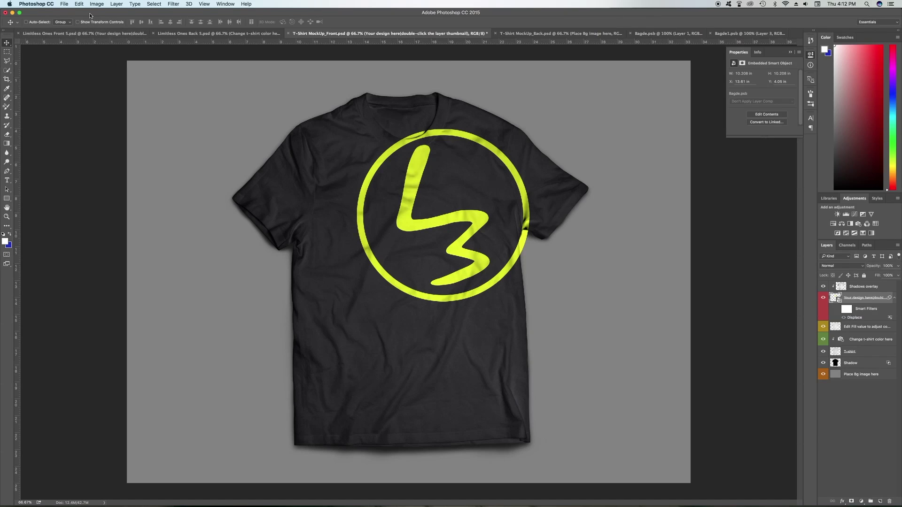
{"action": "left_click", "coordinate": [79, 4]}
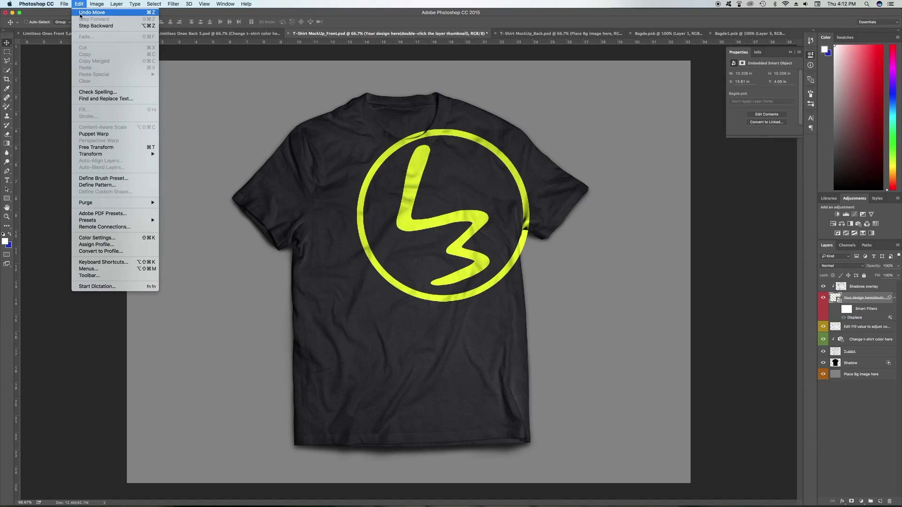
{"action": "mouse_move", "coordinate": [89, 154]}
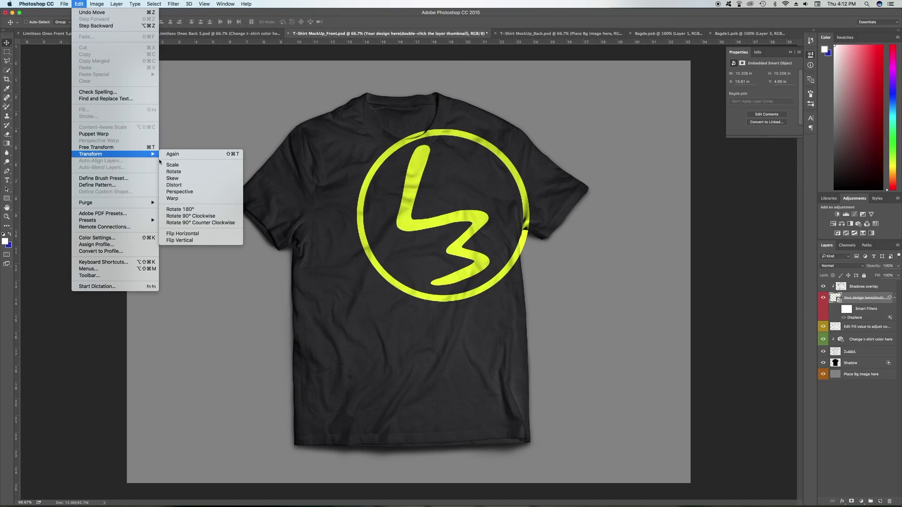
{"action": "left_click", "coordinate": [173, 165]}
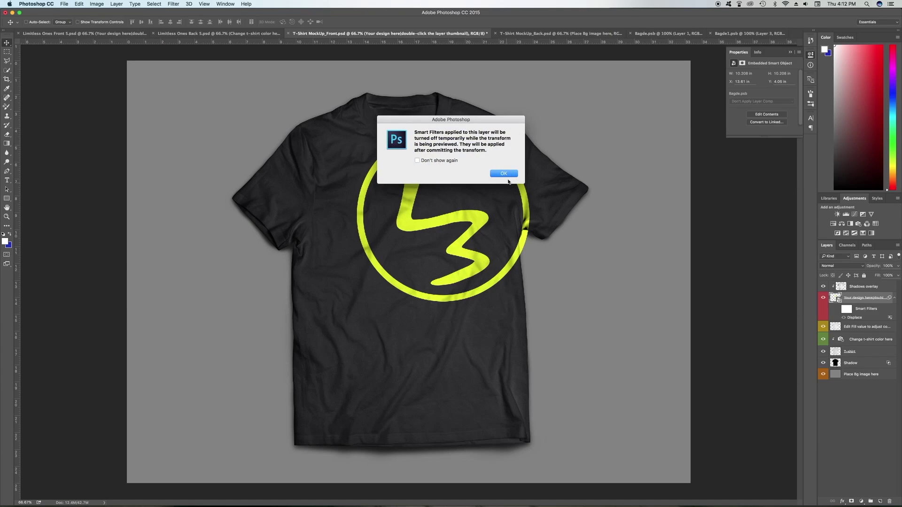
{"action": "left_click", "coordinate": [505, 173]}
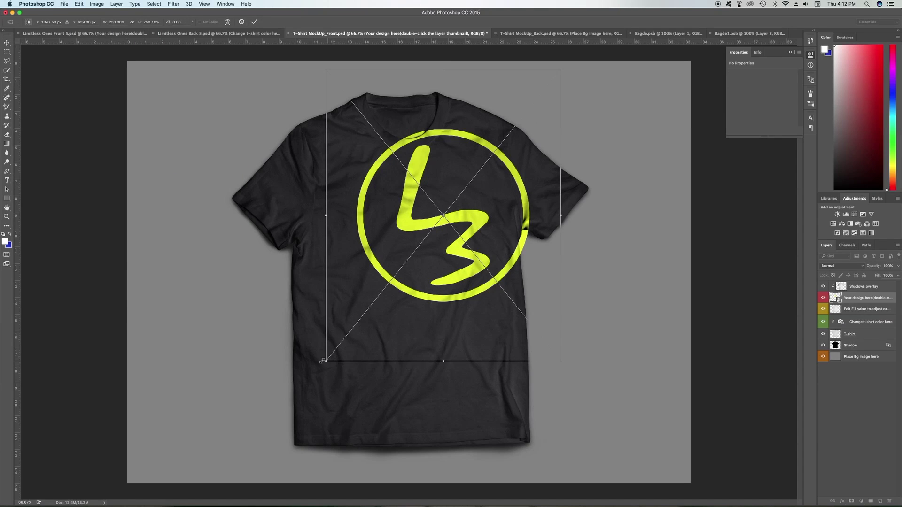
{"action": "left_click_drag", "start_coordinate": [324, 362], "coordinate": [439, 220]}
{"action": "left_click_drag", "start_coordinate": [500, 180], "coordinate": [460, 227]}
{"action": "left_click_drag", "start_coordinate": [519, 290], "coordinate": [484, 238]}
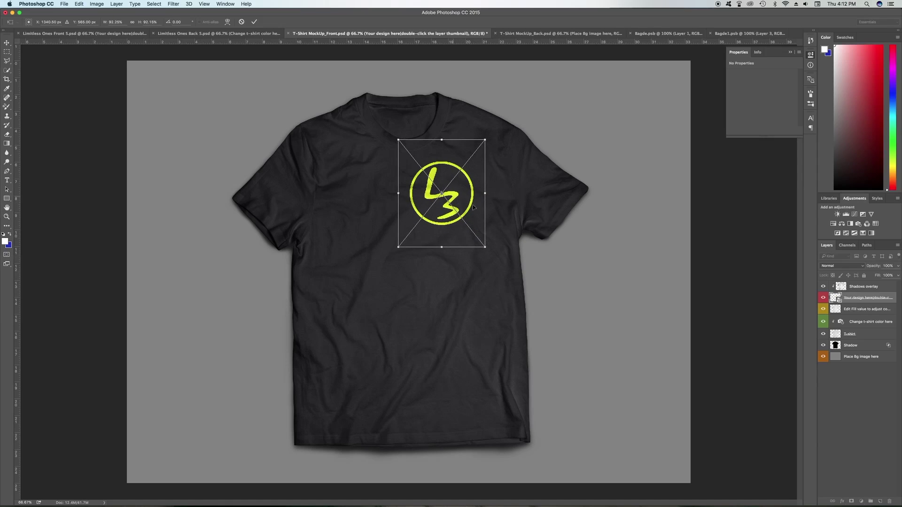
Step: Position the small logo on the wearer's left chest and apply the transform, accepting Displace without choosing a map file
{"action": "left_click_drag", "start_coordinate": [473, 207], "coordinate": [470, 203]}
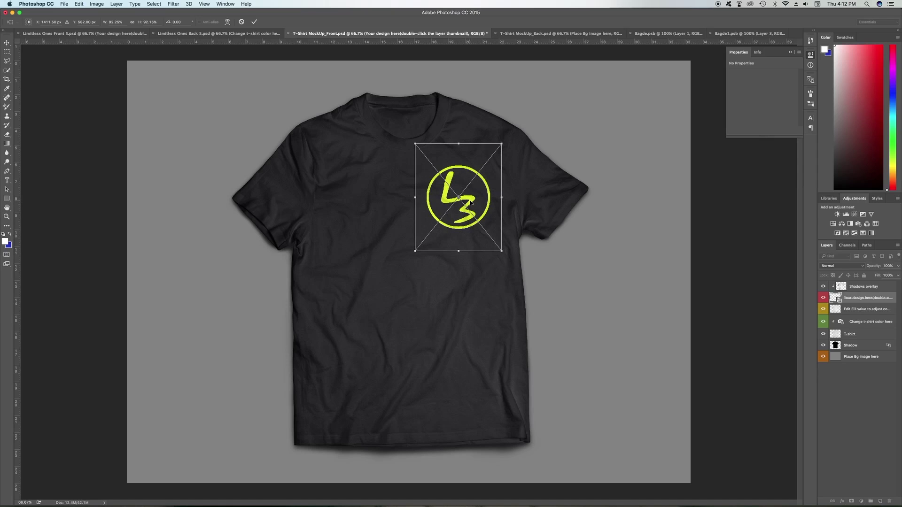
{"action": "key", "text": "super+alt+f"}
{"action": "left_click", "coordinate": [548, 120]}
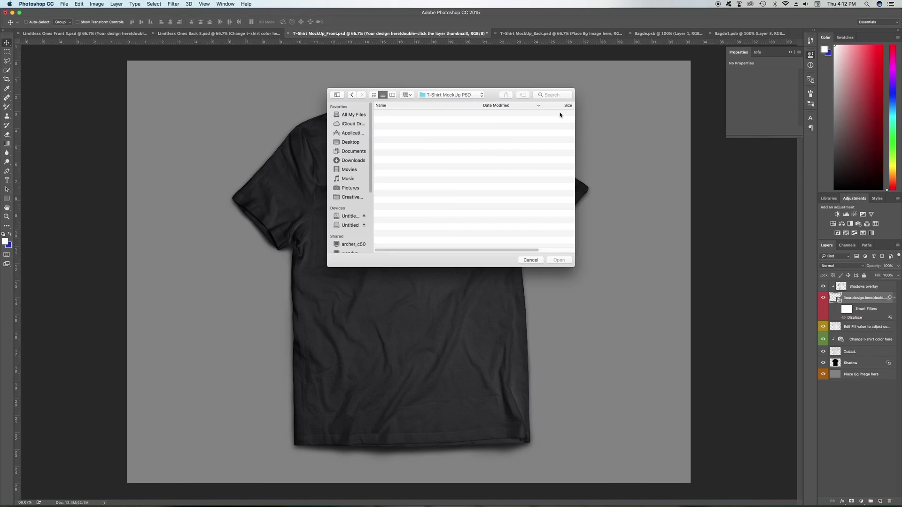
{"action": "left_click", "coordinate": [530, 260]}
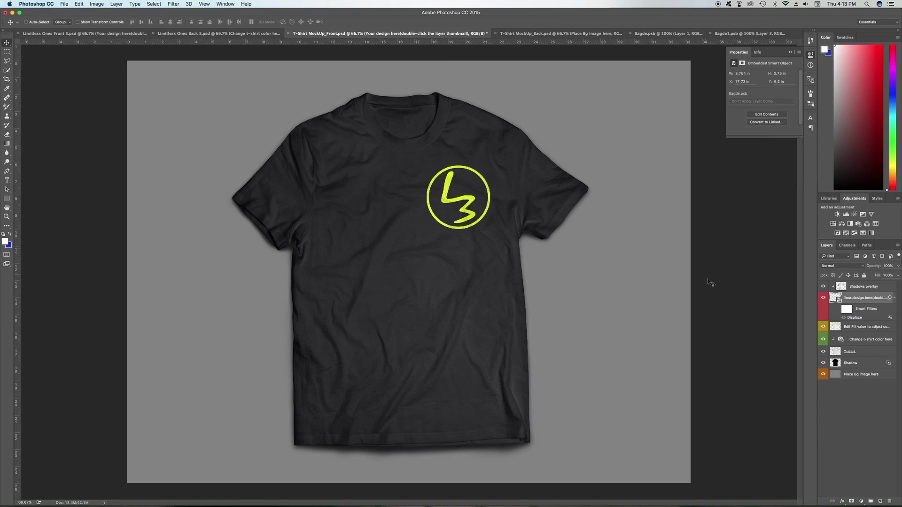
Step: Add a Color Overlay to the Place Bg image here layer and set its colour to white (ffffff)
{"action": "right_click", "coordinate": [852, 378]}
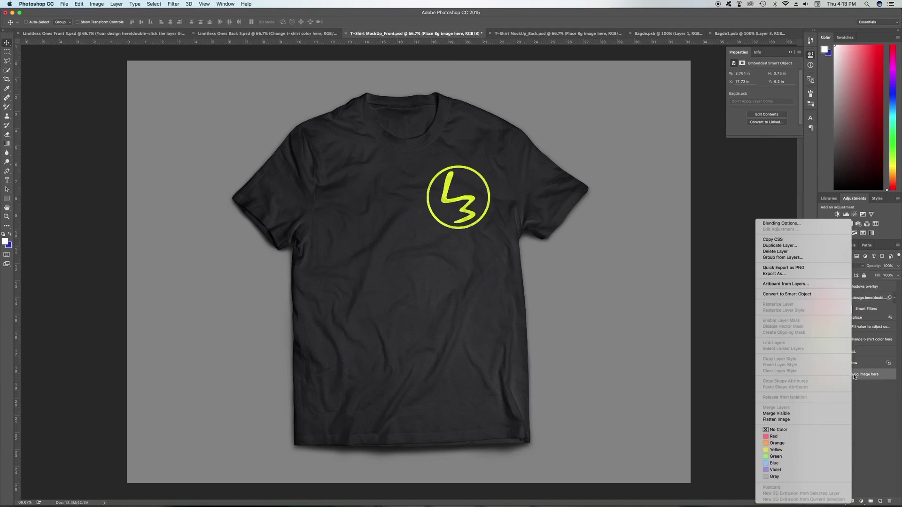
{"action": "left_click", "coordinate": [781, 223]}
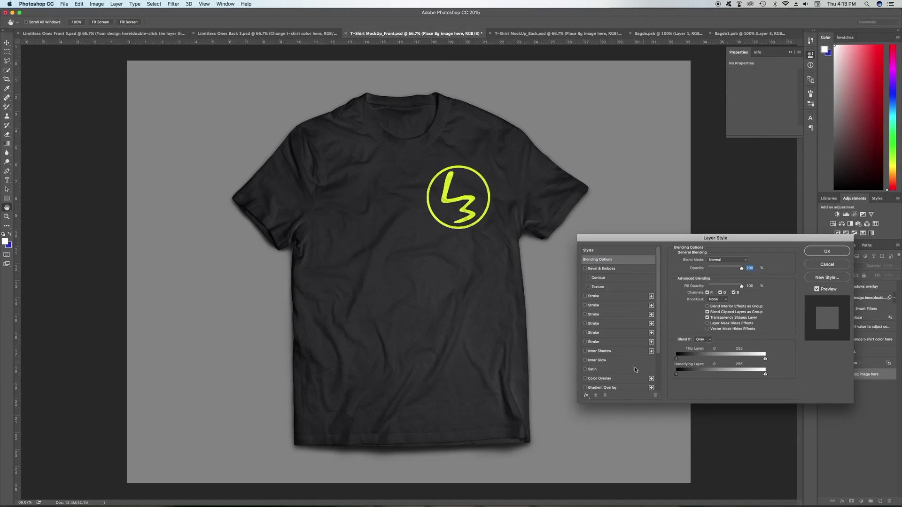
{"action": "left_click", "coordinate": [585, 379]}
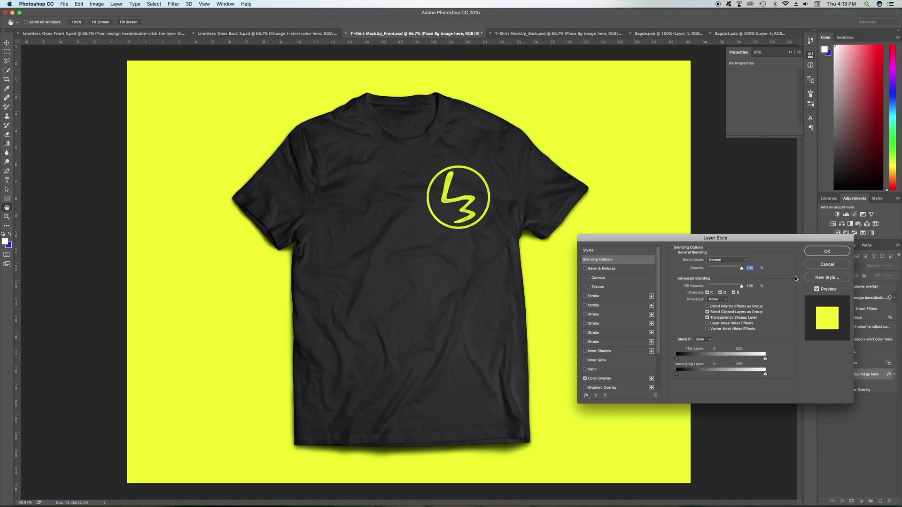
{"action": "left_click_drag", "start_coordinate": [777, 242], "coordinate": [774, 219]}
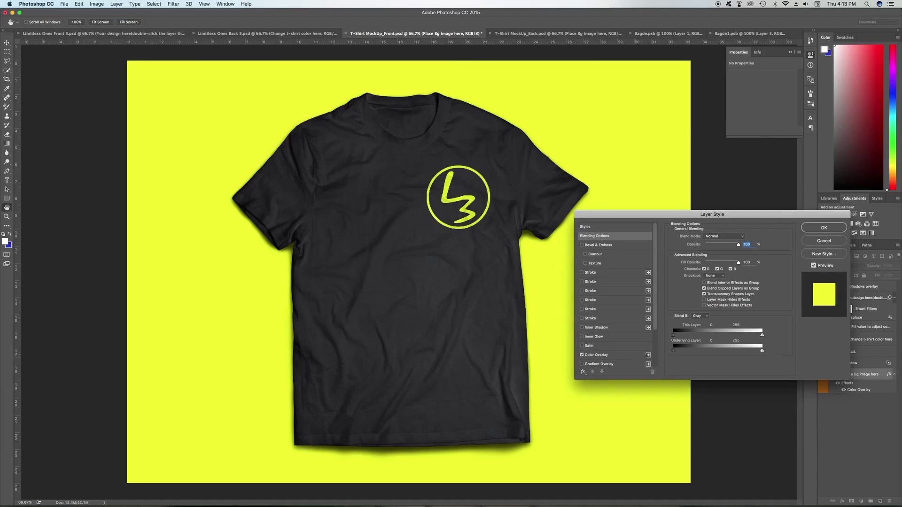
{"action": "left_click", "coordinate": [647, 356]}
{"action": "left_click", "coordinate": [745, 239]}
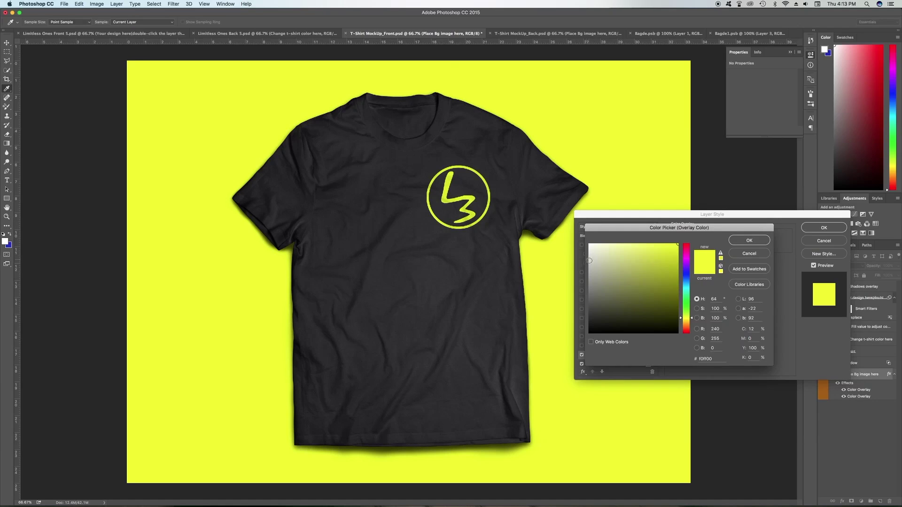
{"action": "left_click_drag", "start_coordinate": [589, 260], "coordinate": [588, 244]}
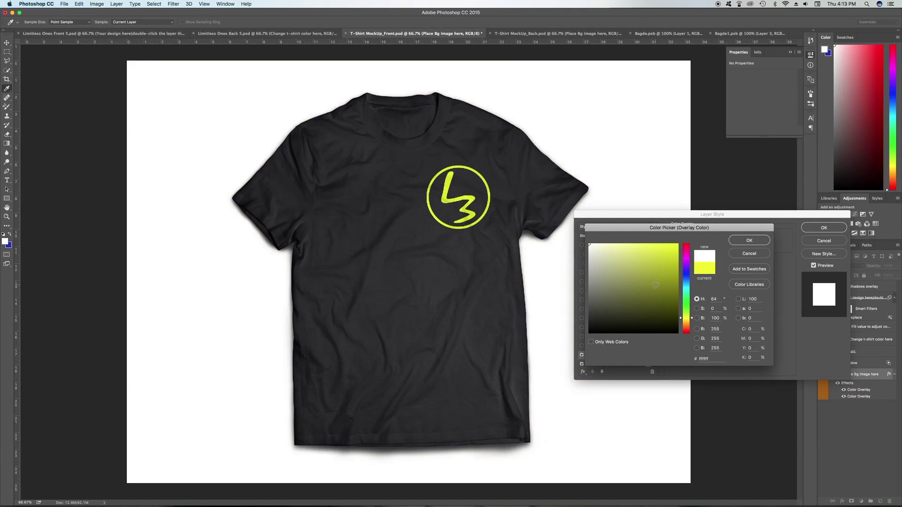
{"action": "left_click", "coordinate": [744, 241]}
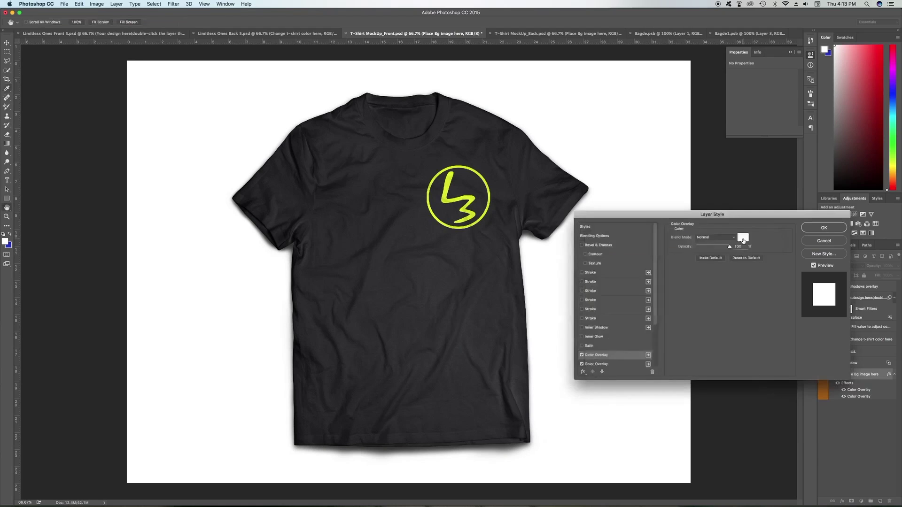
{"action": "left_click", "coordinate": [812, 231]}
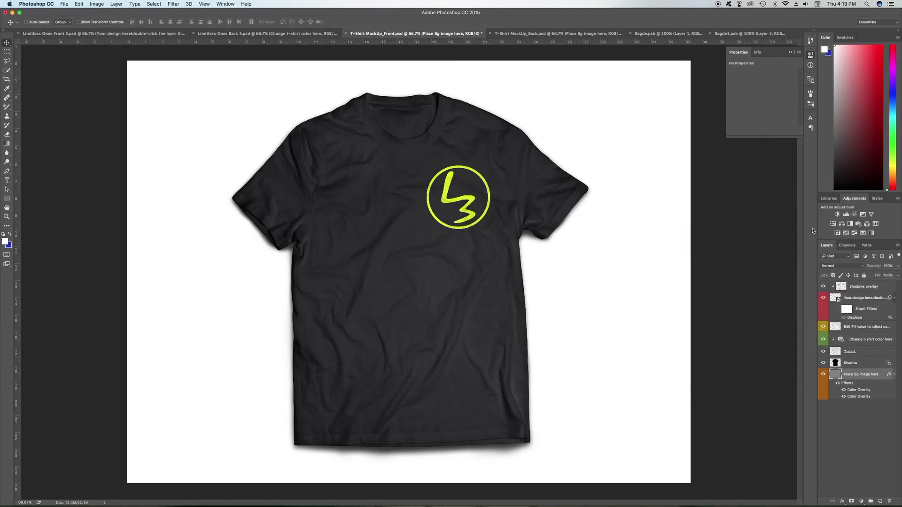
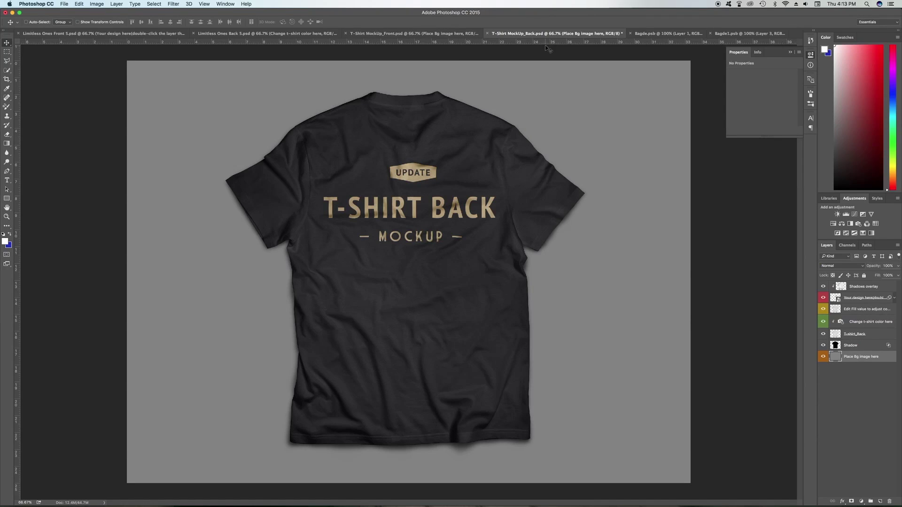
Step: Switch between Bagde.psb and Bagde1.psb to compare the contents of the two open smart objects
{"action": "left_click", "coordinate": [654, 34]}
{"action": "left_click", "coordinate": [733, 34]}
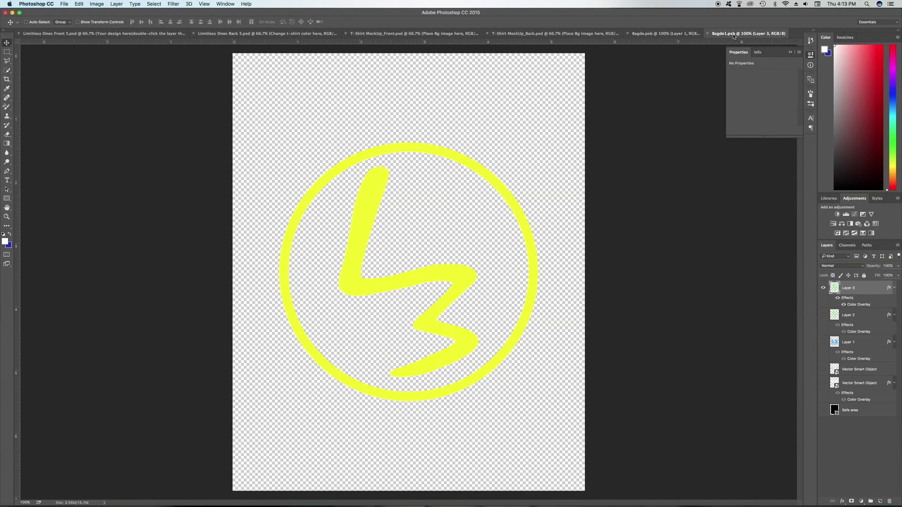
{"action": "left_click", "coordinate": [665, 34]}
{"action": "left_click", "coordinate": [718, 34]}
{"action": "left_click", "coordinate": [684, 34]}
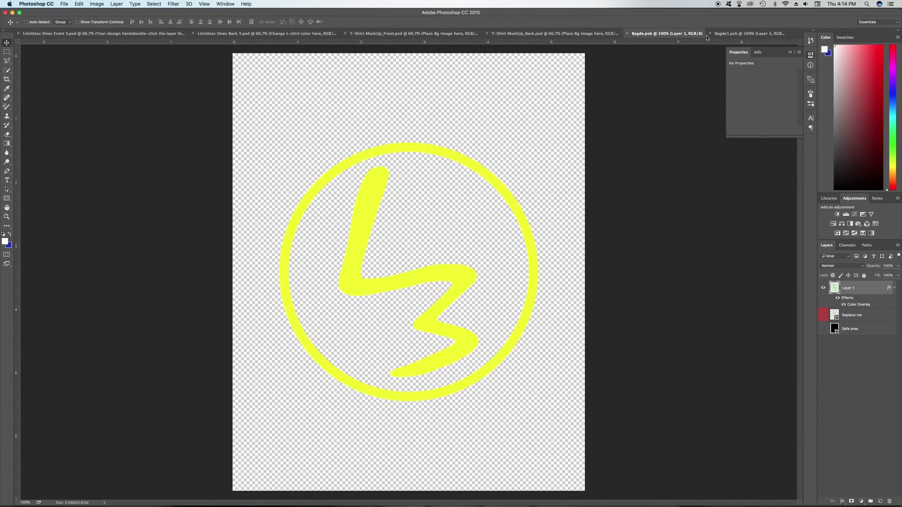
Step: Check the two logo smart object documents once more and close both Bagde1.psb and Bagde.psb
{"action": "left_click", "coordinate": [739, 34]}
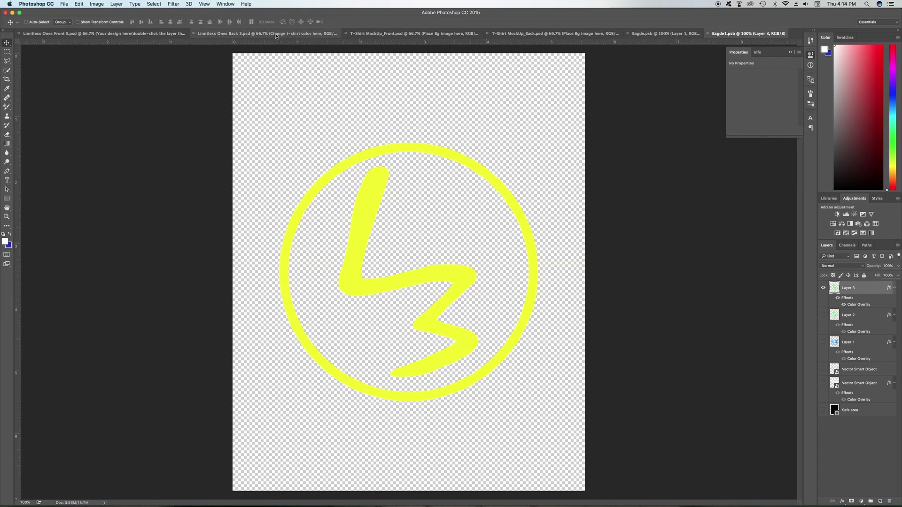
{"action": "left_click", "coordinate": [152, 36]}
{"action": "left_click", "coordinate": [667, 34]}
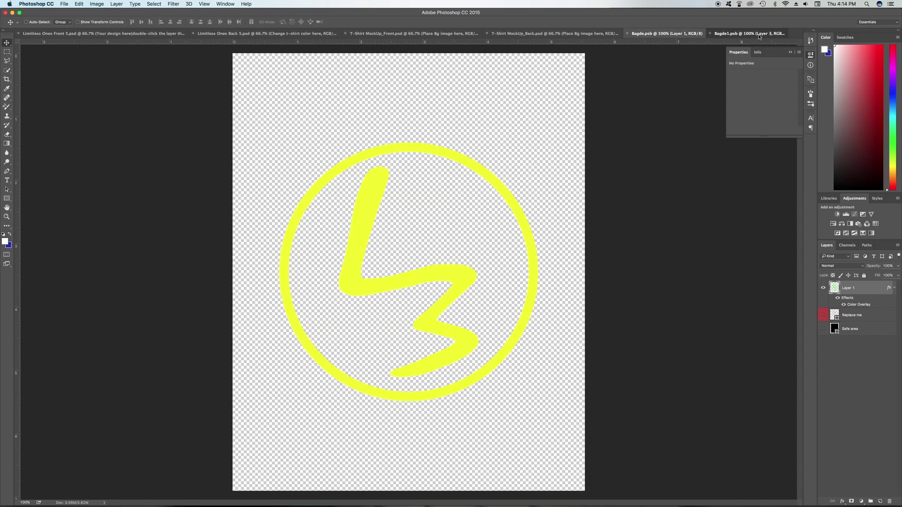
{"action": "left_click", "coordinate": [716, 34]}
{"action": "left_click", "coordinate": [708, 34]}
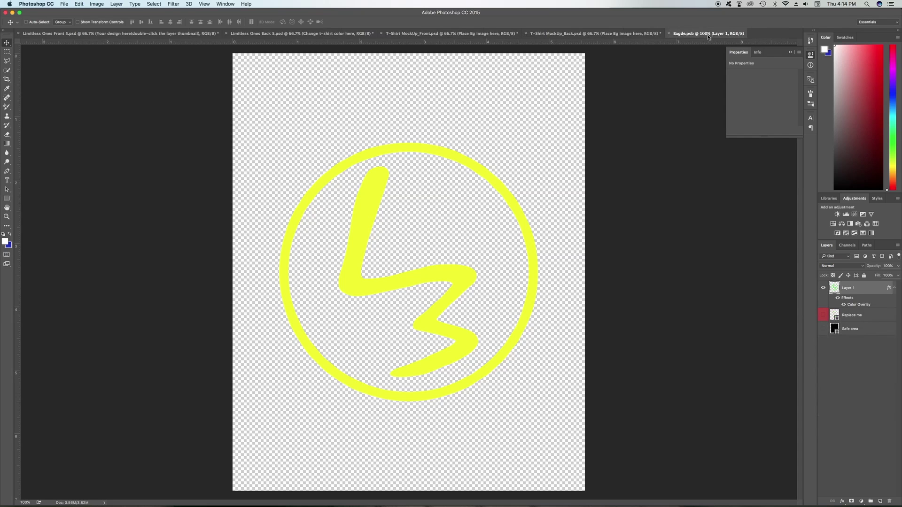
{"action": "left_click", "coordinate": [669, 33]}
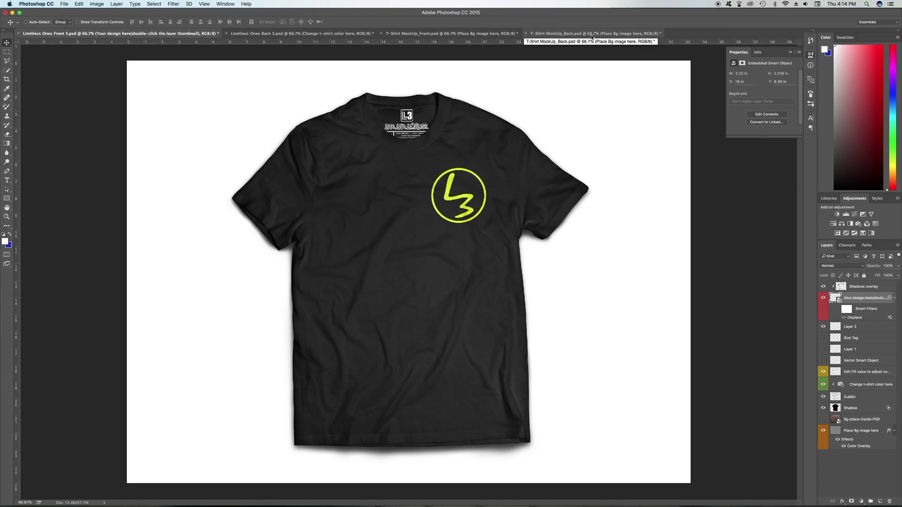
Step: In T-Shirt MockUp_Back.psd, open the contents of the design smart object and hide its Replace me layer
{"action": "left_click", "coordinate": [592, 34]}
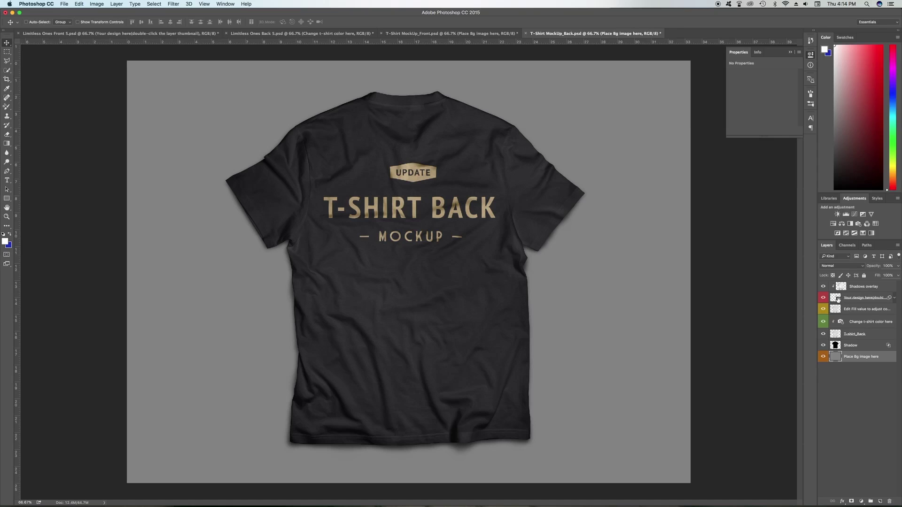
{"action": "double_click", "coordinate": [838, 297]}
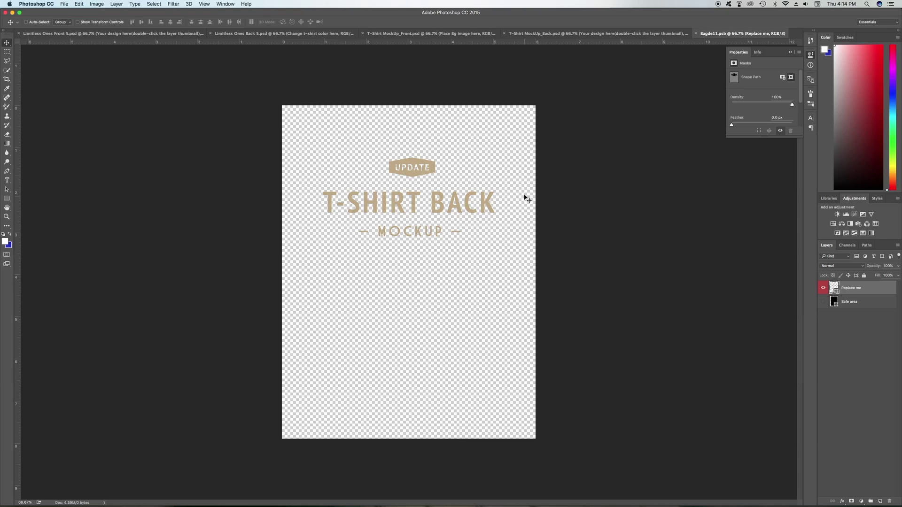
{"action": "left_click", "coordinate": [823, 288]}
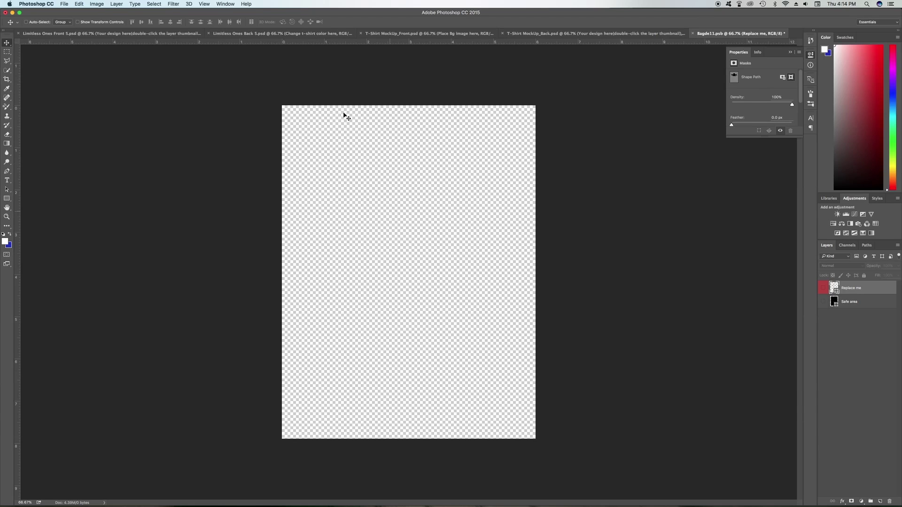
Step: Open the contents of the design smart object in Limitless Ones Back 5.psd
{"action": "left_click", "coordinate": [256, 36]}
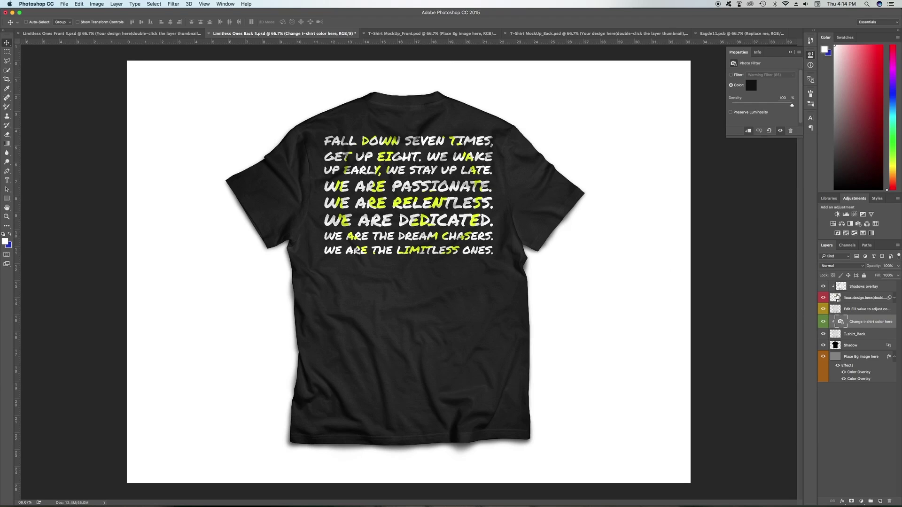
{"action": "double_click", "coordinate": [837, 297]}
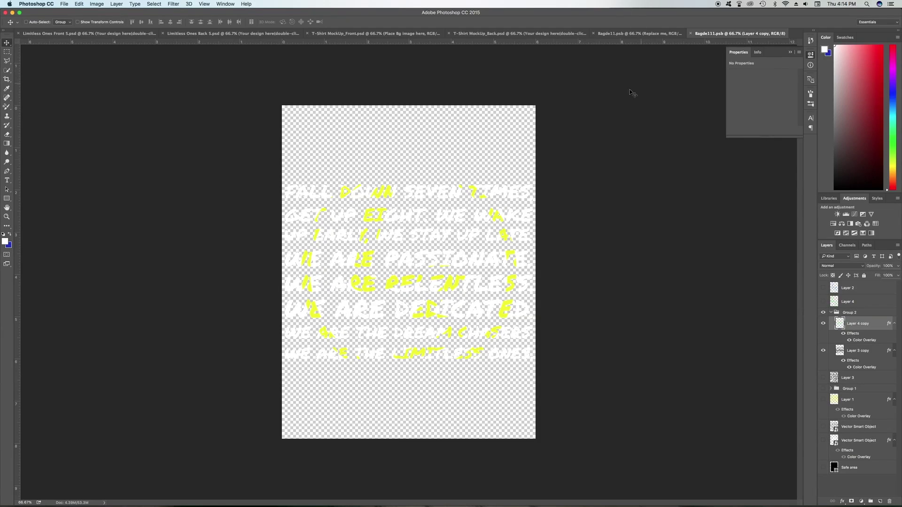
{"action": "left_click_drag", "start_coordinate": [463, 234], "coordinate": [429, 284]}
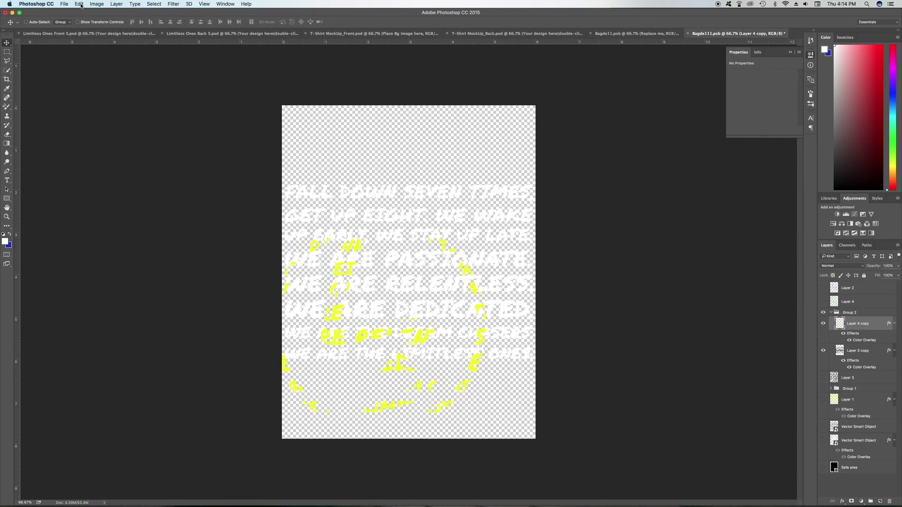
{"action": "left_click", "coordinate": [79, 5]}
{"action": "left_click", "coordinate": [86, 13]}
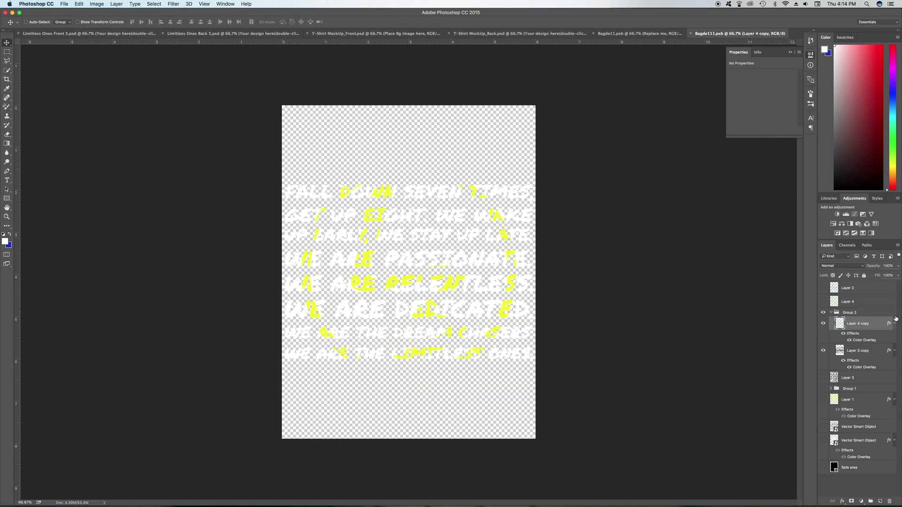
Step: Copy Layer 4 copy and Layer 3 copy together into Bagde11.psb and centre the quote on its canvas
{"action": "left_click", "coordinate": [859, 353], "text": "shift"}
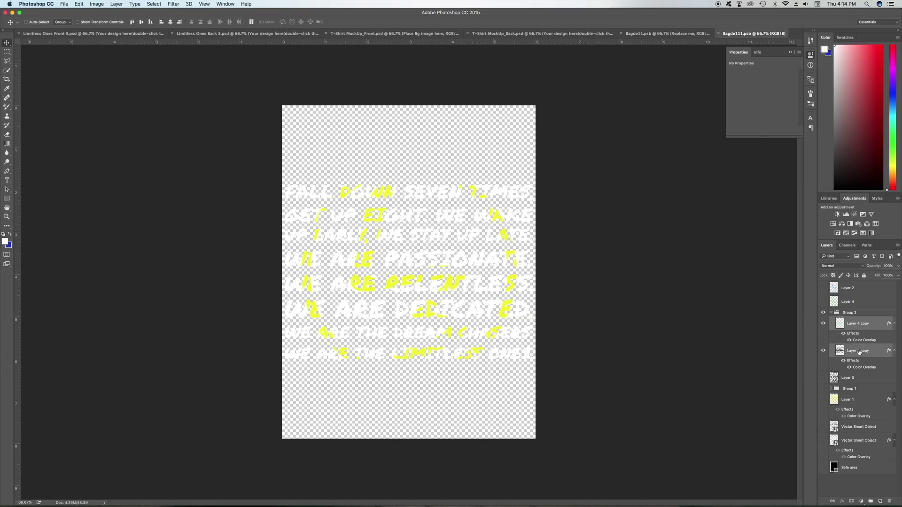
{"action": "left_click_drag", "start_coordinate": [438, 212], "coordinate": [675, 37]}
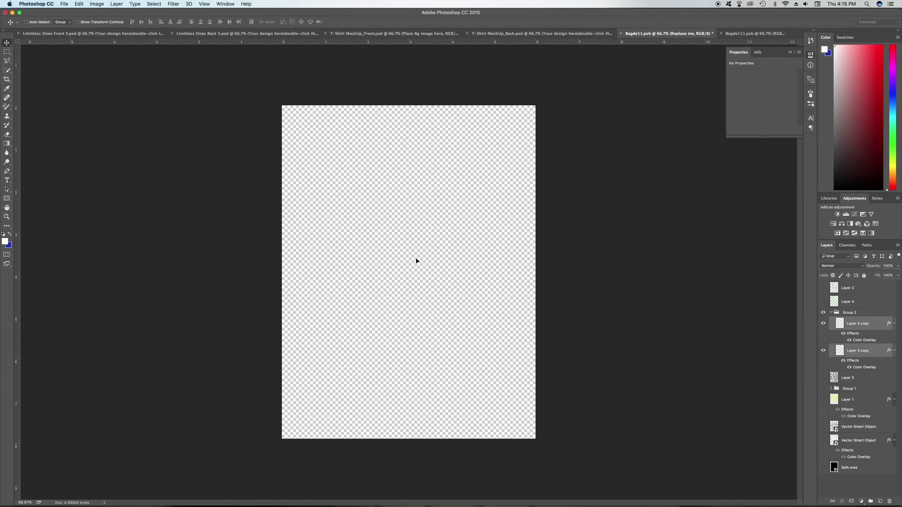
{"action": "mouse_move", "coordinate": [414, 264]}
{"action": "left_mouse_down"}
{"action": "mouse_move", "coordinate": [429, 271]}
{"action": "mouse_move", "coordinate": [412, 275]}
{"action": "mouse_move", "coordinate": [417, 257]}
{"action": "mouse_move", "coordinate": [411, 276]}
{"action": "mouse_move", "coordinate": [422, 275]}
{"action": "mouse_move", "coordinate": [421, 266]}
{"action": "mouse_move", "coordinate": [422, 276]}
{"action": "left_mouse_up"}
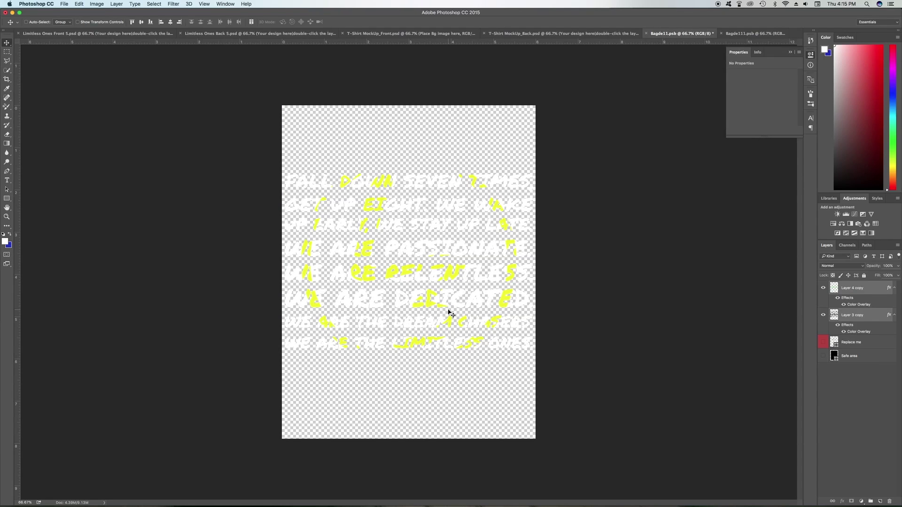
Step: Save Bagde11.psb, accepting the Displace settings without choosing a displacement map file
{"action": "left_click", "coordinate": [64, 4]}
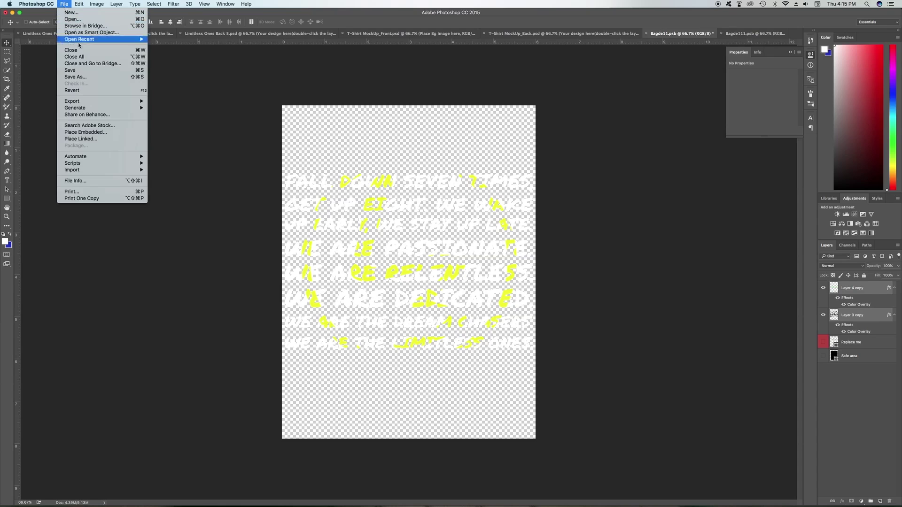
{"action": "left_click", "coordinate": [81, 71]}
{"action": "key", "text": "super+alt+f"}
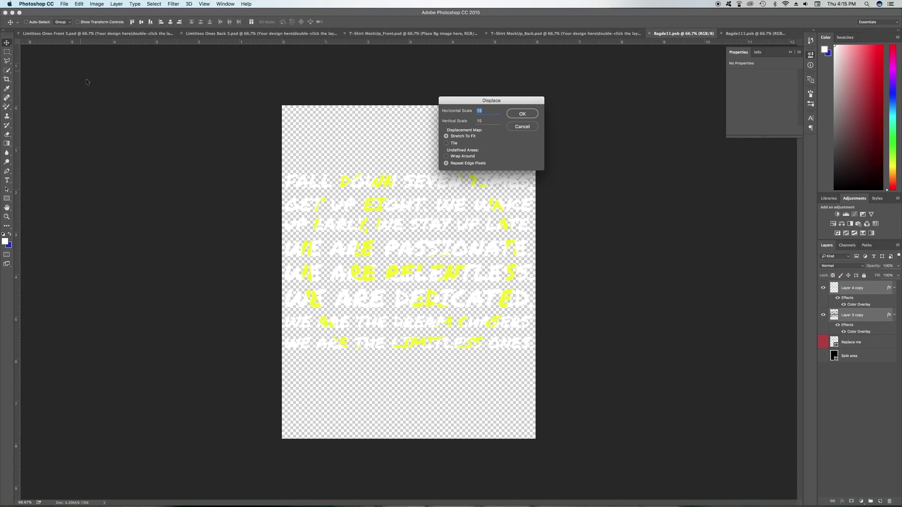
{"action": "left_click", "coordinate": [525, 114]}
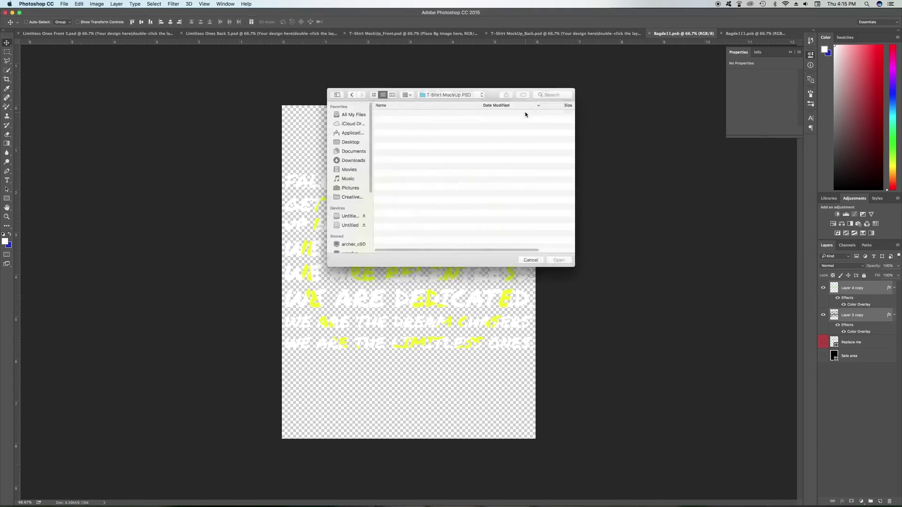
{"action": "left_click", "coordinate": [534, 259]}
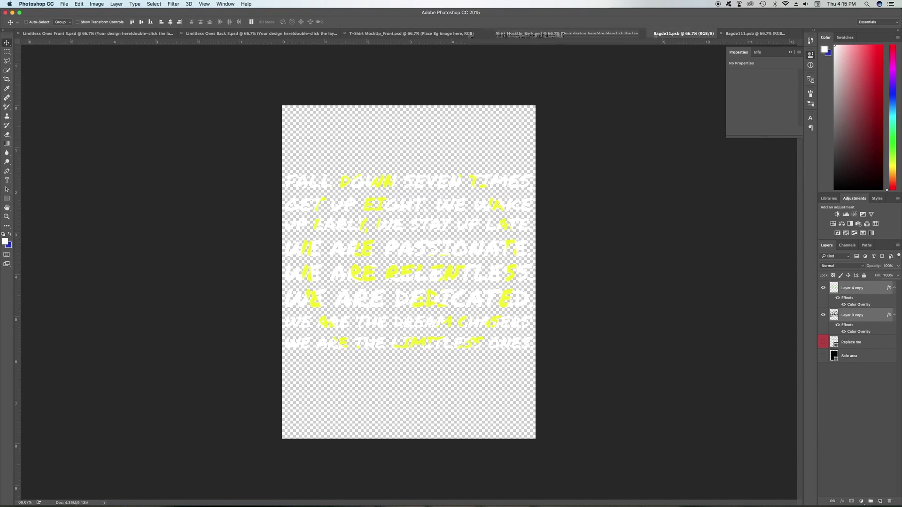
Step: In T-Shirt MockUp_Back.psd, move the quote design up the shirt and scale it down to about 185%
{"action": "left_click", "coordinate": [558, 35]}
{"action": "left_click_drag", "start_coordinate": [402, 306], "coordinate": [414, 265]}
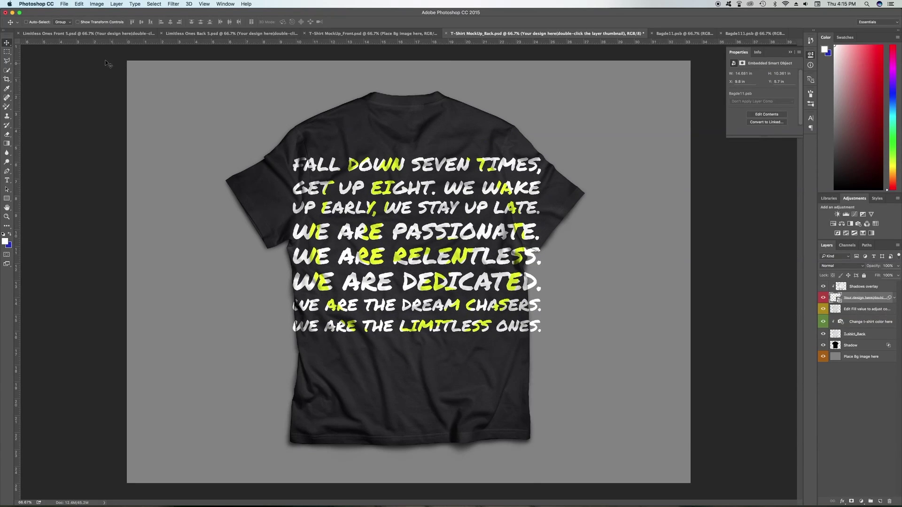
{"action": "left_click", "coordinate": [79, 4]}
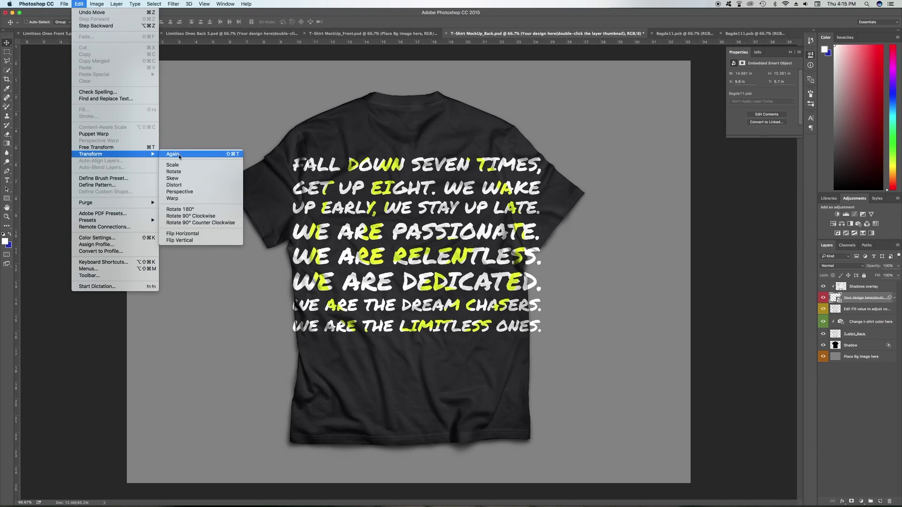
{"action": "left_click", "coordinate": [372, 298]}
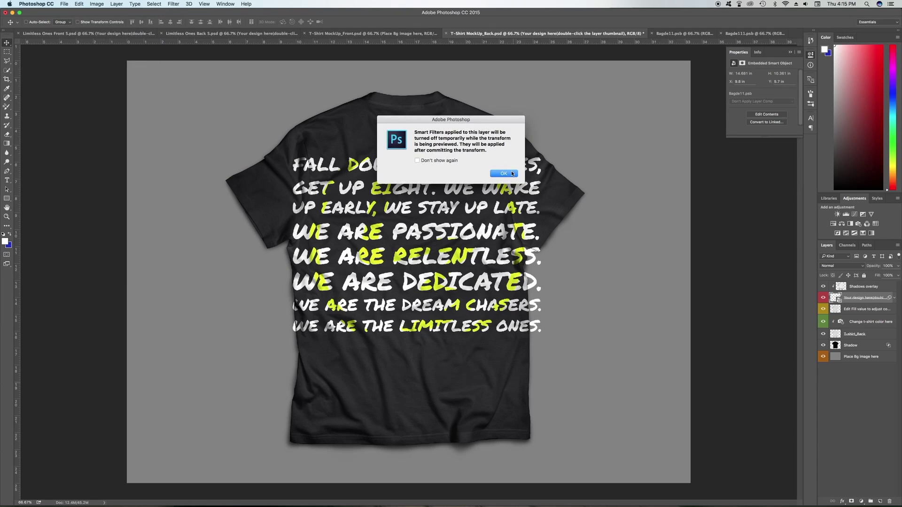
{"action": "left_click", "coordinate": [503, 174]}
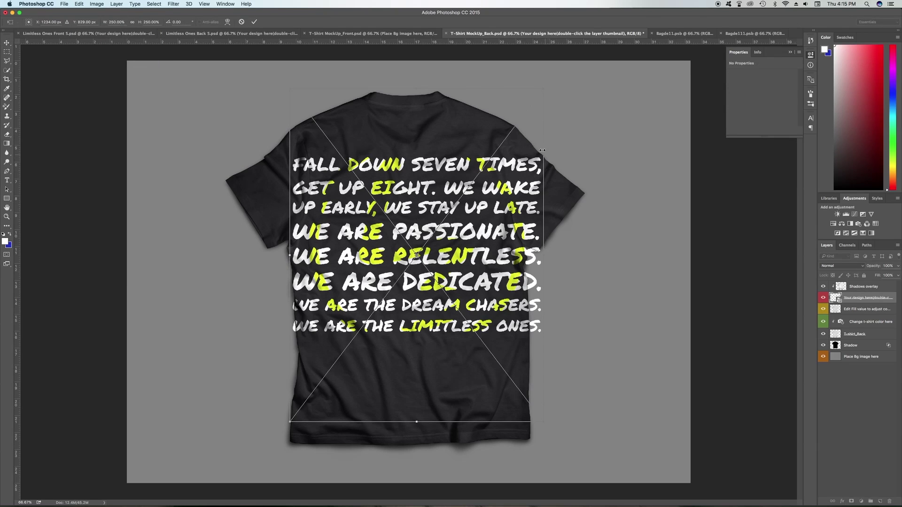
{"action": "left_click_drag", "start_coordinate": [341, 214], "coordinate": [405, 195]}
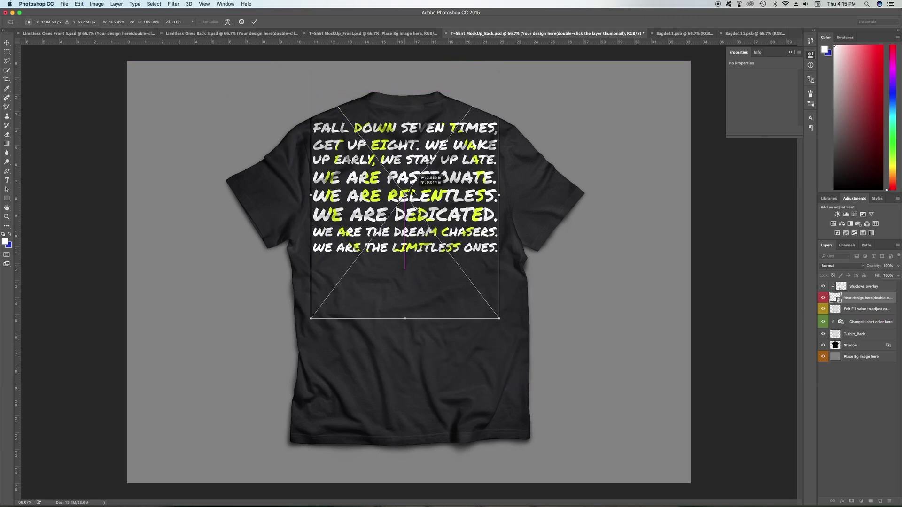
Step: Refine the quote design's scale to about 173% and reposition it centred on the upper back
{"action": "left_click_drag", "start_coordinate": [311, 320], "coordinate": [338, 283]}
{"action": "left_click_drag", "start_coordinate": [455, 198], "coordinate": [443, 215]}
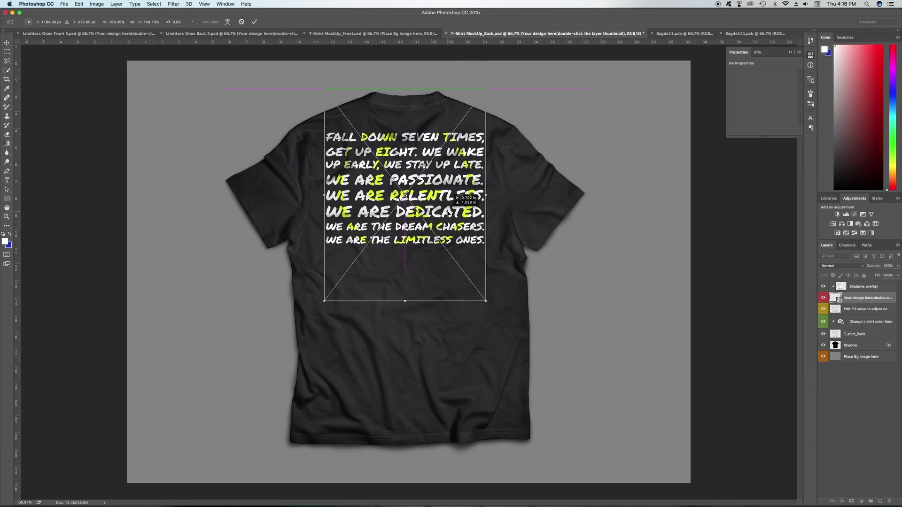
{"action": "left_click_drag", "start_coordinate": [486, 301], "coordinate": [500, 320]}
{"action": "left_click_drag", "start_coordinate": [463, 214], "coordinate": [455, 205]}
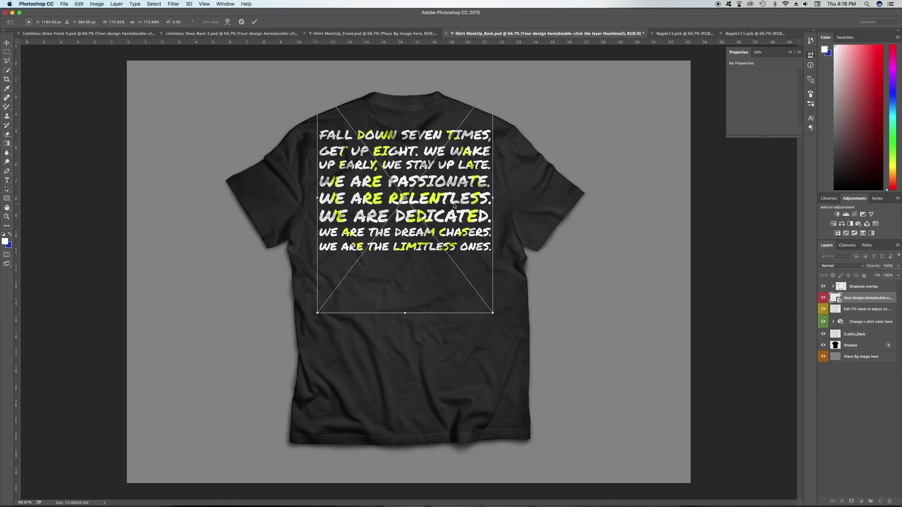
Step: Apply the transform, accepting Displace without choosing a map file, and move the quote design slightly down
{"action": "key", "text": "super+o"}
{"action": "key", "text": "Return"}
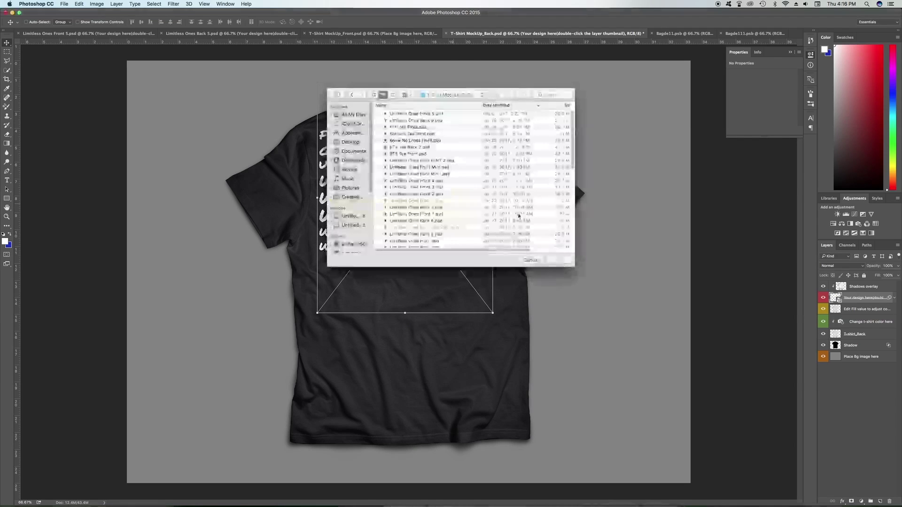
{"action": "left_click", "coordinate": [530, 259]}
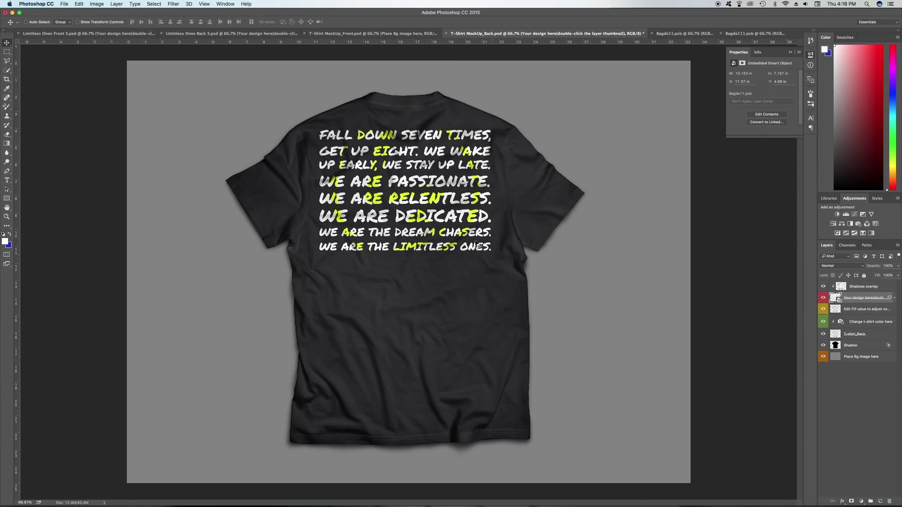
{"action": "left_click_drag", "start_coordinate": [433, 208], "coordinate": [433, 214]}
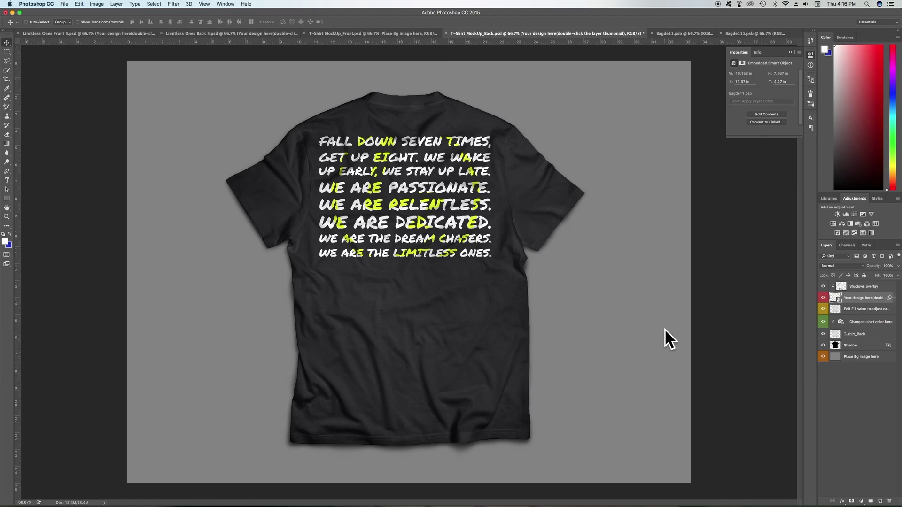
Step: Add a white Color Overlay to the Place Bg image here layer and toggle the layer's visibility to preview a transparent background
{"action": "right_click", "coordinate": [835, 358]}
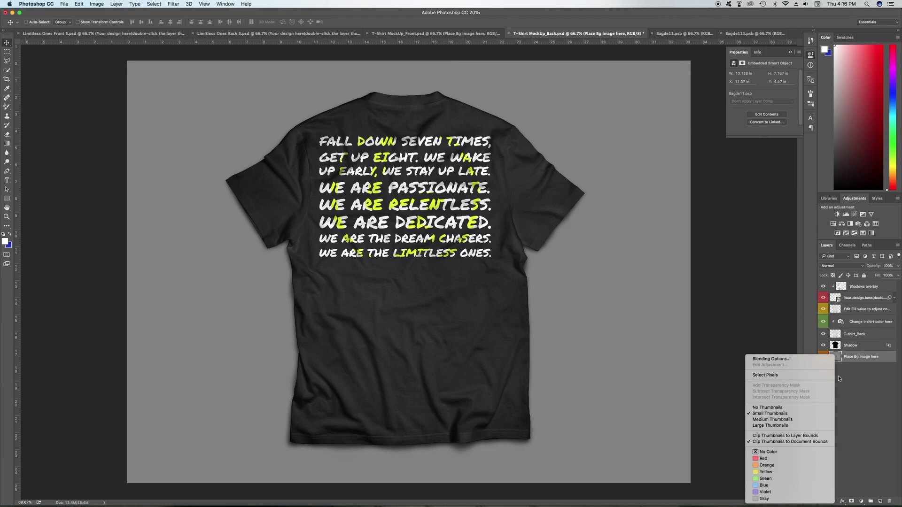
{"action": "left_click", "coordinate": [803, 363]}
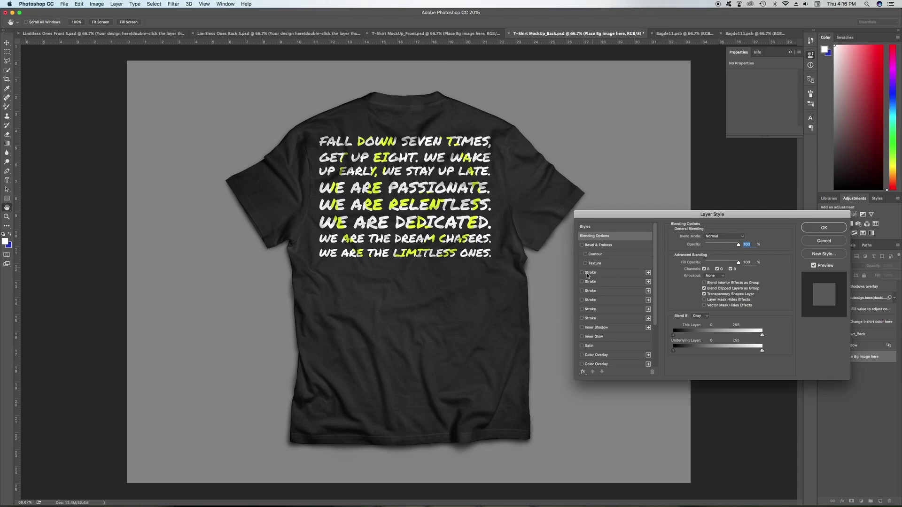
{"action": "left_click", "coordinate": [582, 355]}
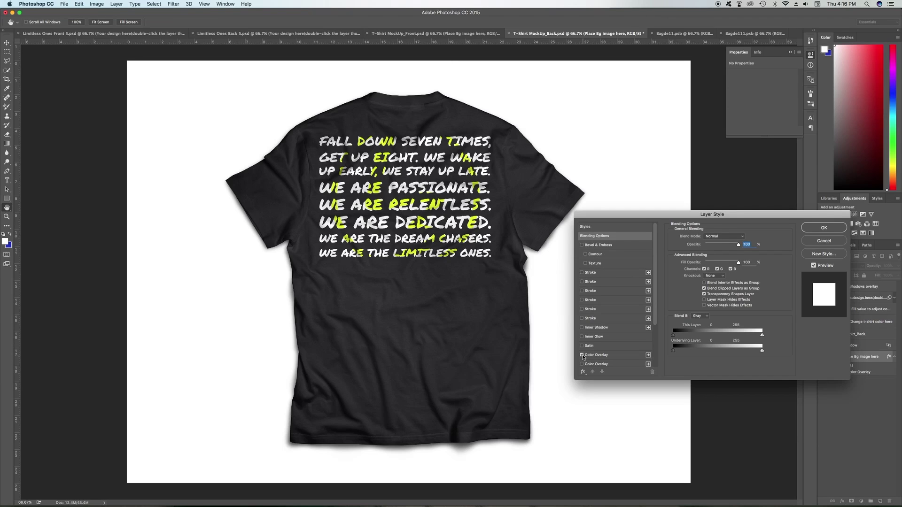
{"action": "left_click", "coordinate": [831, 230]}
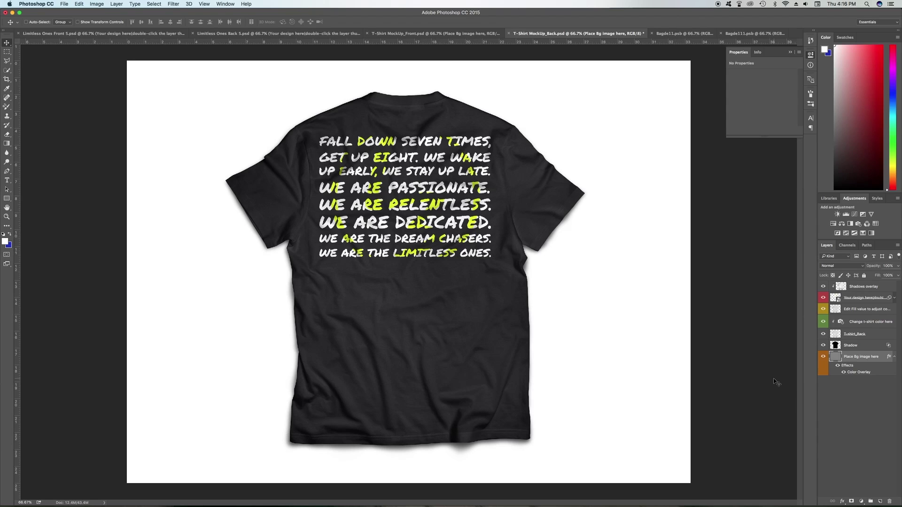
{"action": "left_click", "coordinate": [823, 359]}
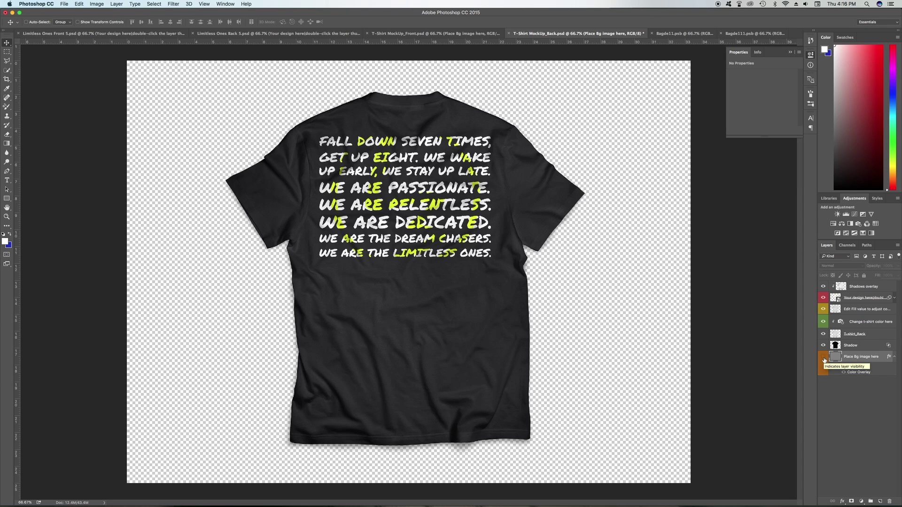
{"action": "left_click", "coordinate": [823, 358]}
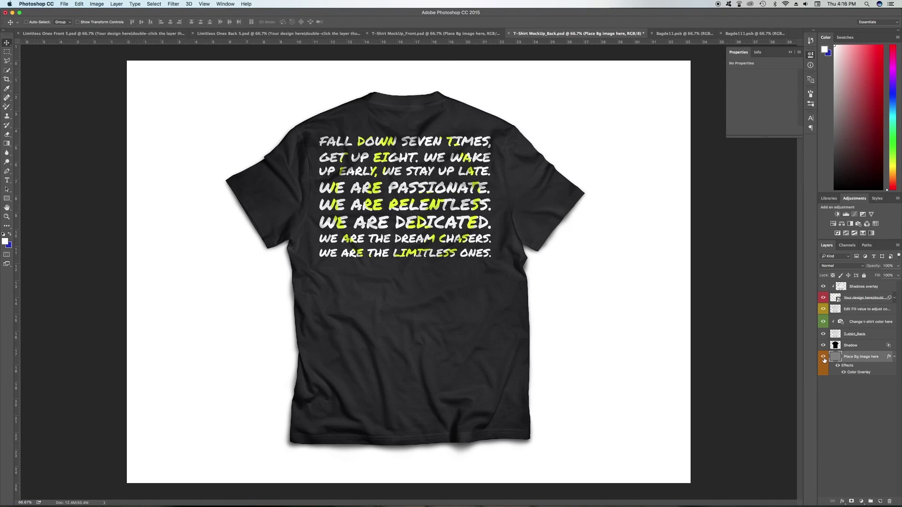
Step: Set the back T-shirt's photo filter colour to dark navy 1d2039 and copy its hex code
{"action": "left_click", "coordinate": [841, 322]}
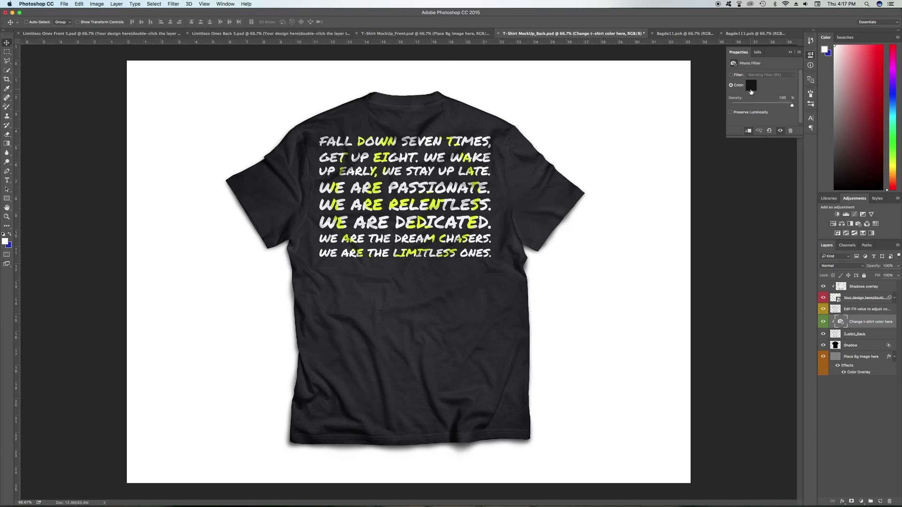
{"action": "left_click", "coordinate": [751, 86]}
{"action": "left_click", "coordinate": [667, 260]}
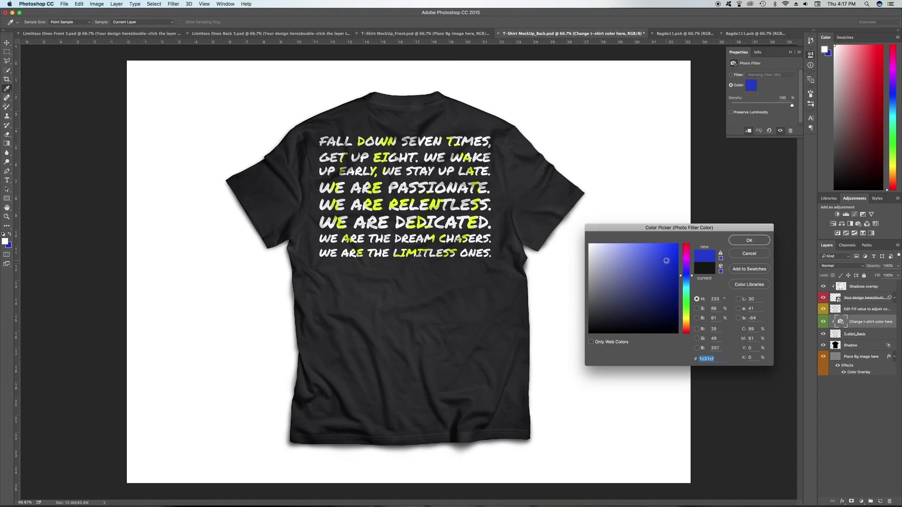
{"action": "mouse_move", "coordinate": [657, 274]}
{"action": "left_mouse_down"}
{"action": "mouse_move", "coordinate": [623, 274]}
{"action": "mouse_move", "coordinate": [615, 284]}
{"action": "mouse_move", "coordinate": [632, 313]}
{"action": "left_mouse_up"}
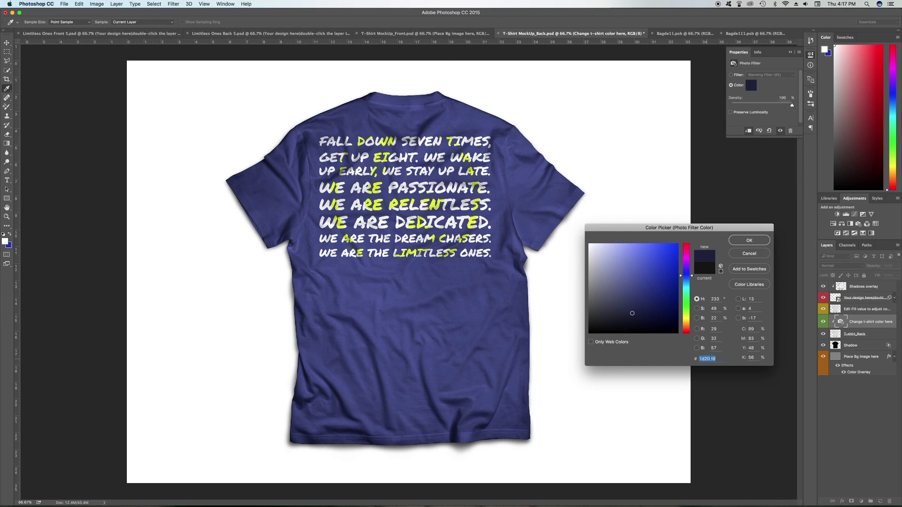
{"action": "right_click", "coordinate": [712, 358]}
{"action": "left_click", "coordinate": [727, 388]}
{"action": "left_click", "coordinate": [749, 240]}
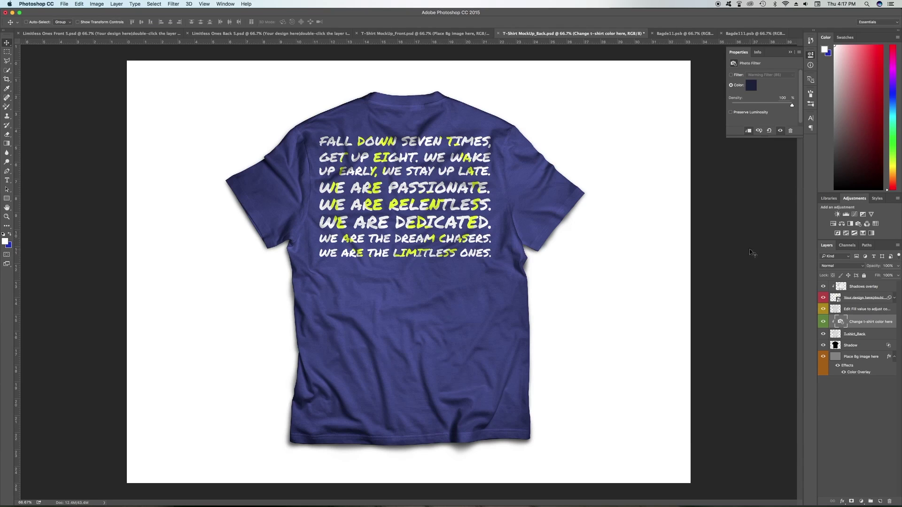
Step: In T-Shirt MockUp_Front.psd, change the T-shirt colour layer's photo filter to the copied navy 1d2039
{"action": "left_click", "coordinate": [435, 33]}
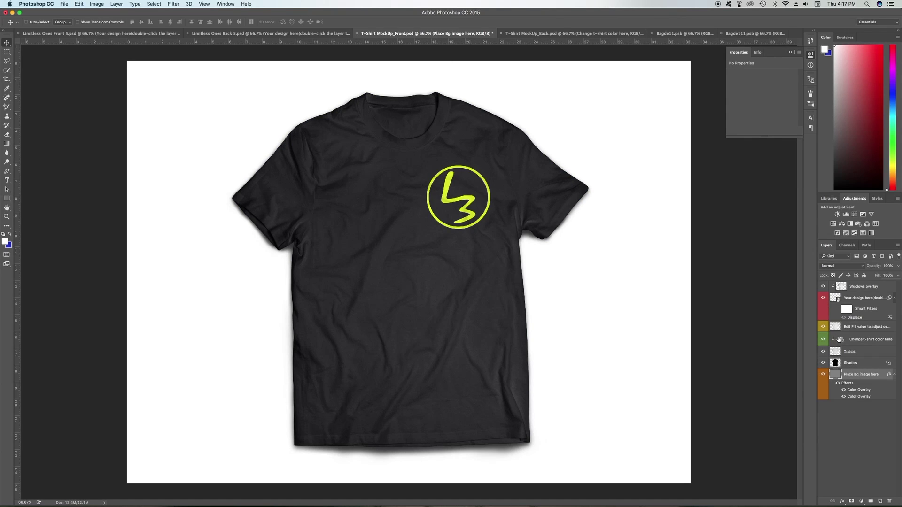
{"action": "left_click", "coordinate": [839, 340]}
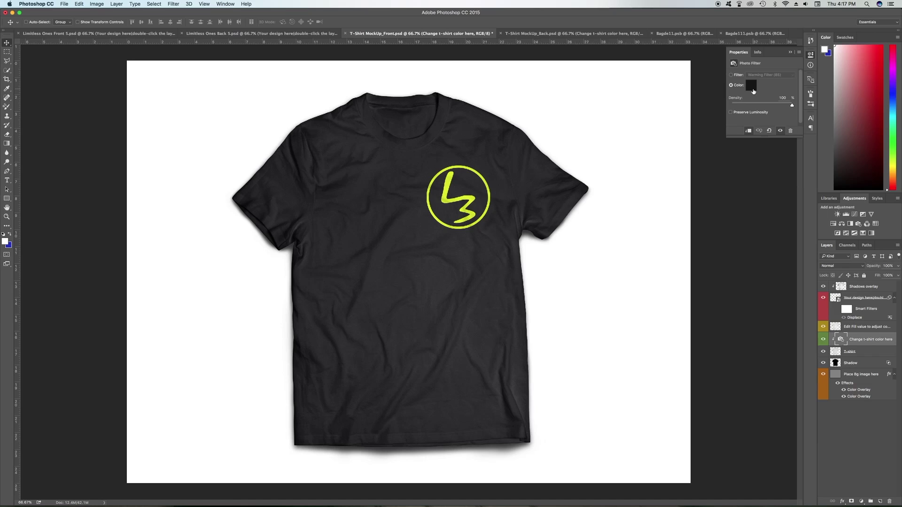
{"action": "left_click", "coordinate": [752, 86]}
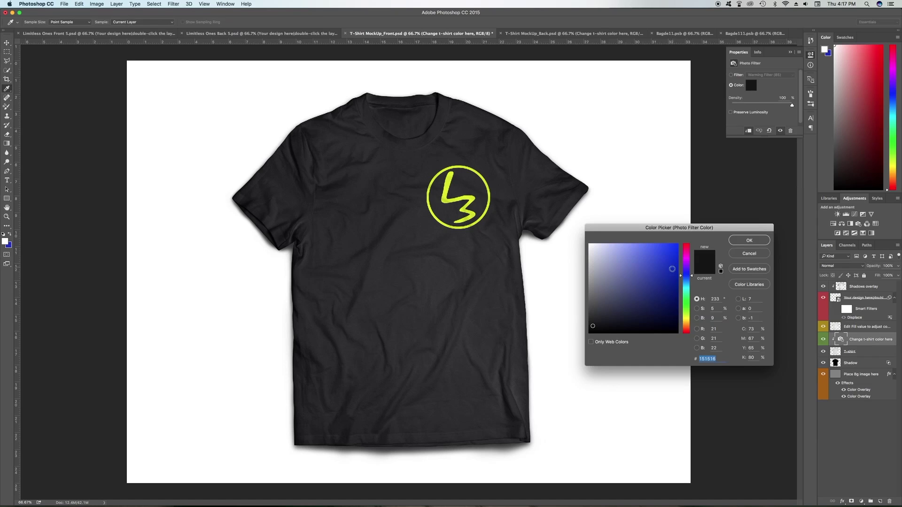
{"action": "right_click", "coordinate": [709, 360]}
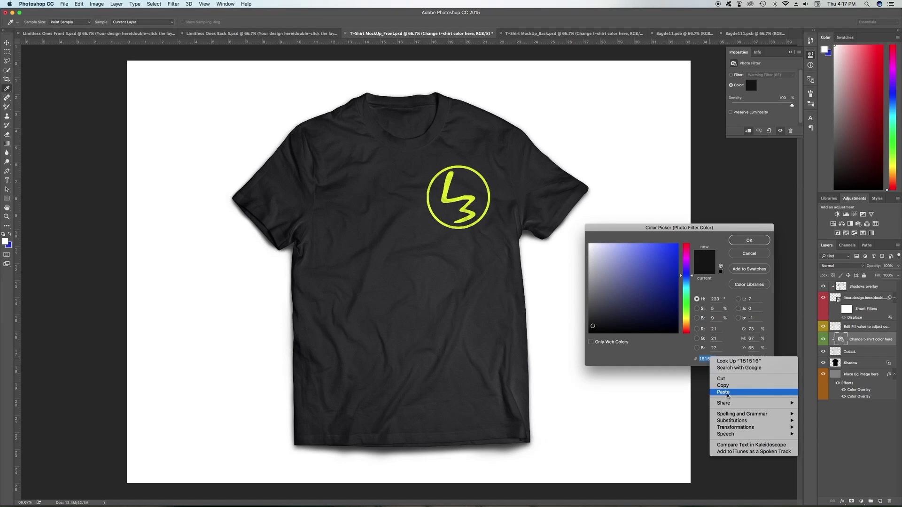
{"action": "left_click", "coordinate": [729, 392]}
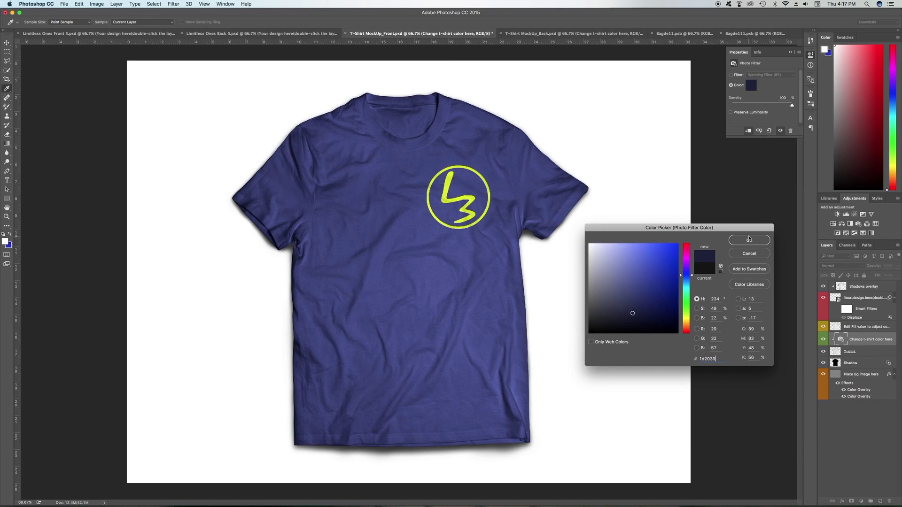
{"action": "left_click", "coordinate": [749, 239]}
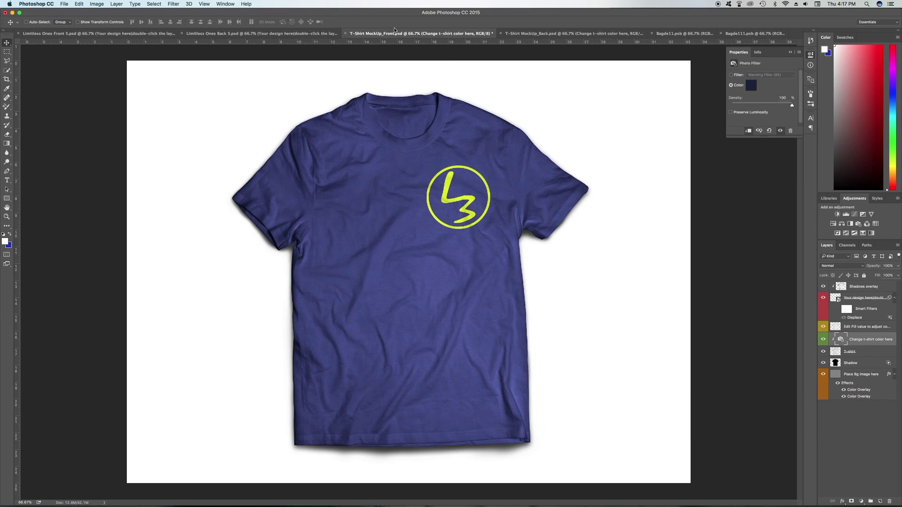
Step: Compare the back and front mockups, then close the two open Bagde smart-object documents
{"action": "left_click", "coordinate": [512, 33]}
{"action": "left_click", "coordinate": [413, 34]}
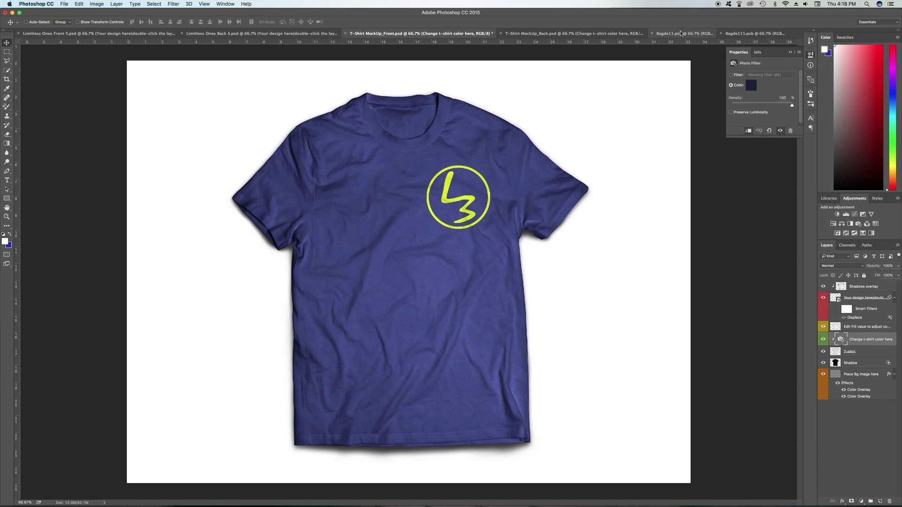
{"action": "left_click", "coordinate": [652, 34]}
{"action": "left_click", "coordinate": [721, 34]}
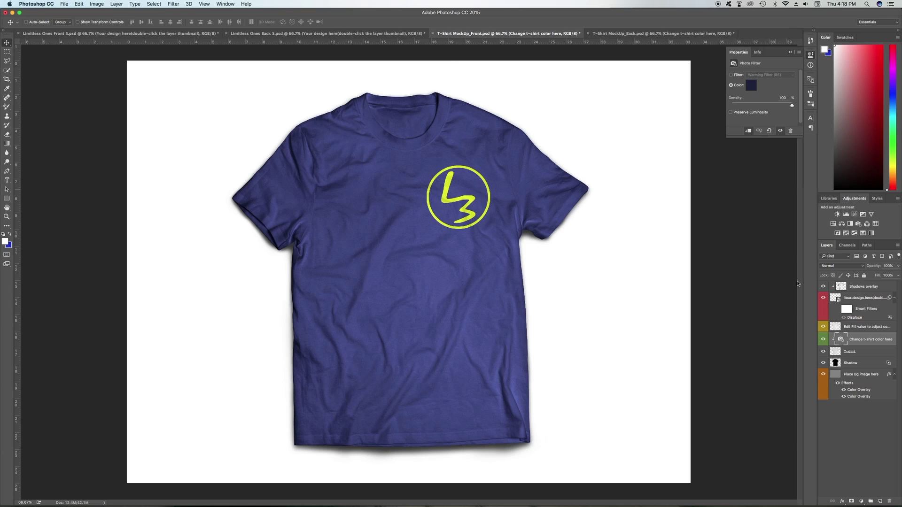
Step: Open the front logo's smart object and add a second Color Overlay to Layer 1 with bright green 06ff00
{"action": "double_click", "coordinate": [834, 299]}
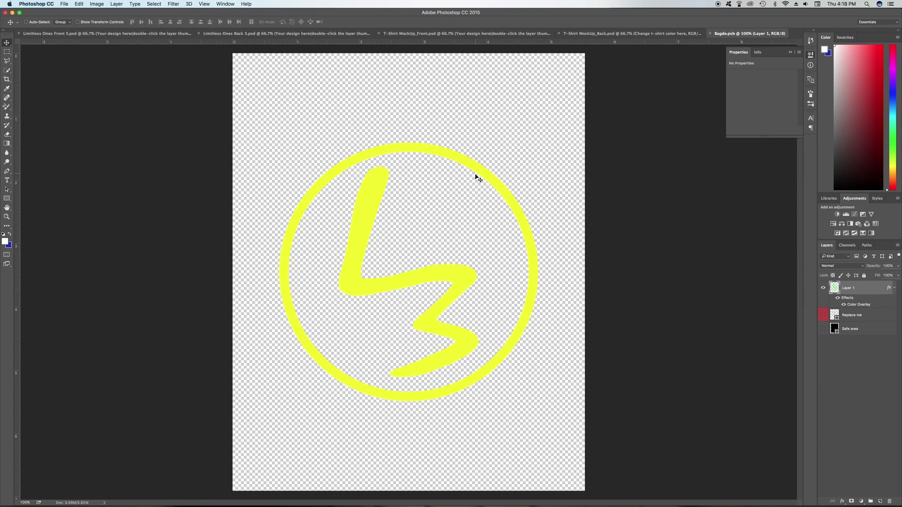
{"action": "right_click", "coordinate": [853, 290]}
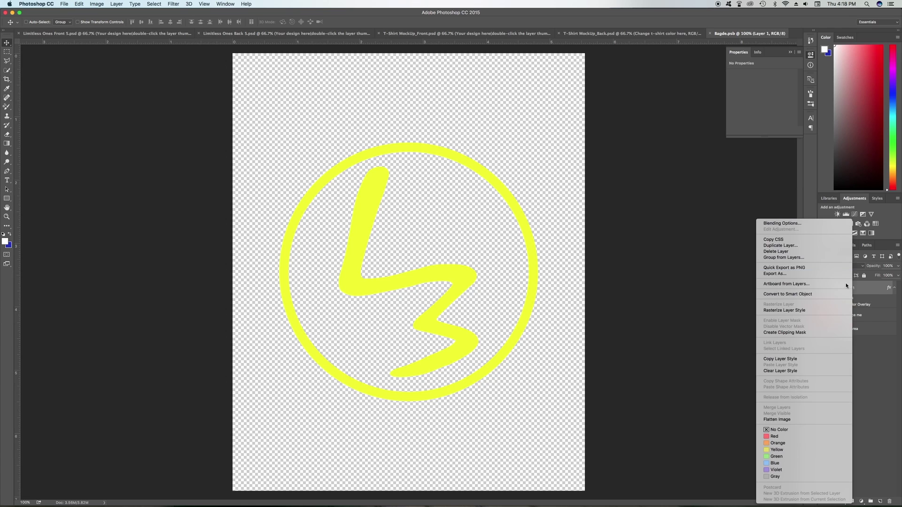
{"action": "left_click", "coordinate": [813, 224]}
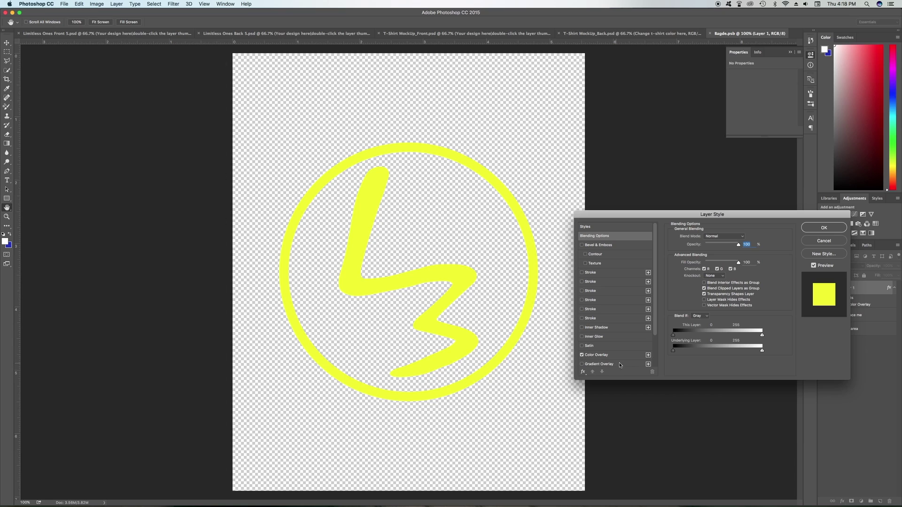
{"action": "left_click", "coordinate": [649, 355]}
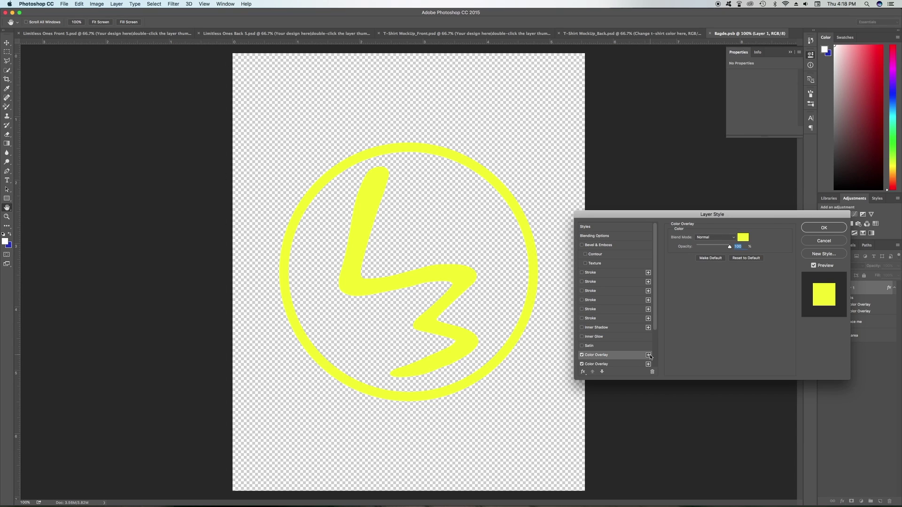
{"action": "left_click", "coordinate": [748, 238]}
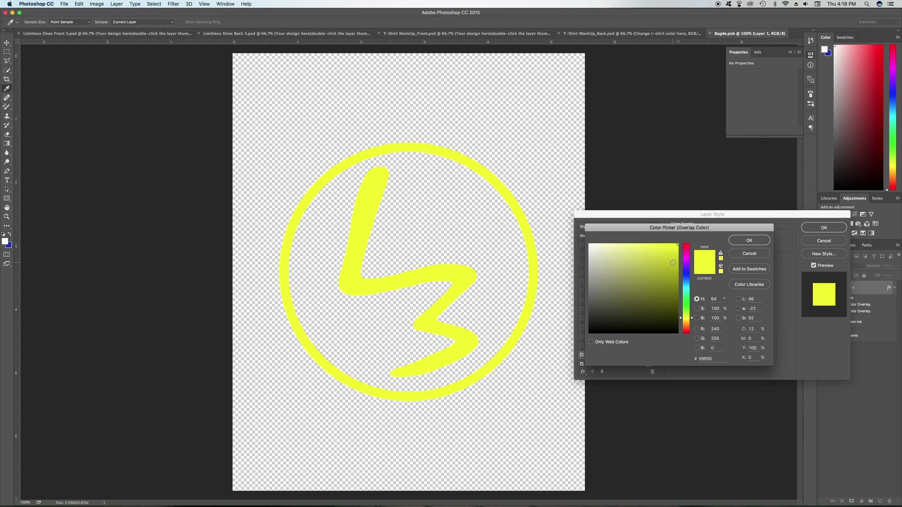
{"action": "left_click", "coordinate": [686, 305]}
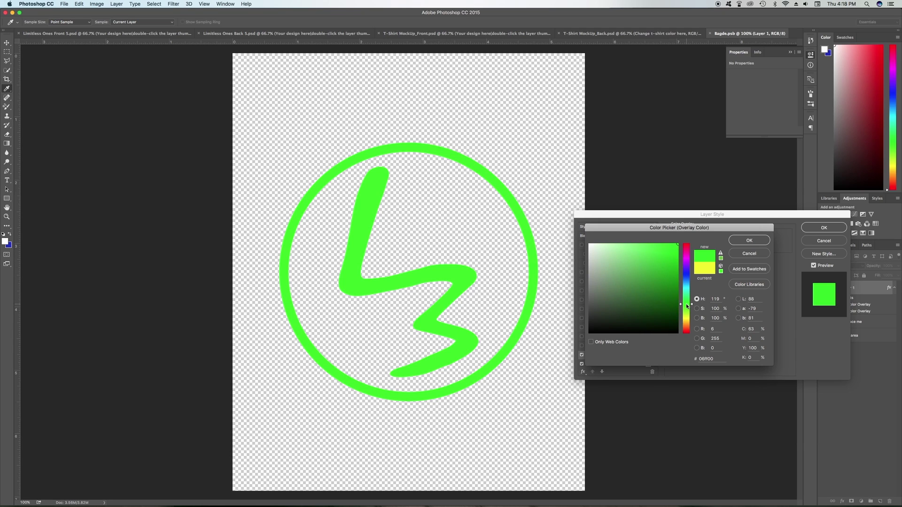
Step: Copy the green overlay's hex code 06ff00 and apply the logo's layer style
{"action": "double_click", "coordinate": [705, 359]}
{"action": "left_click", "coordinate": [704, 359]}
{"action": "key", "text": "BackSpace"}
{"action": "type", "text": "0"}
{"action": "left_click_drag", "start_coordinate": [713, 358], "coordinate": [687, 353]}
{"action": "right_click", "coordinate": [708, 359]}
{"action": "left_click", "coordinate": [732, 384]}
{"action": "left_click", "coordinate": [748, 240]}
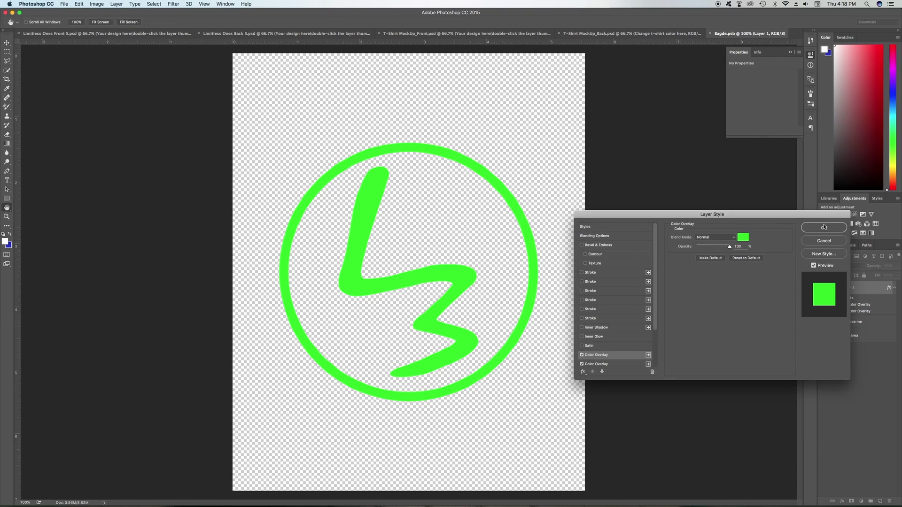
{"action": "left_click", "coordinate": [823, 228]}
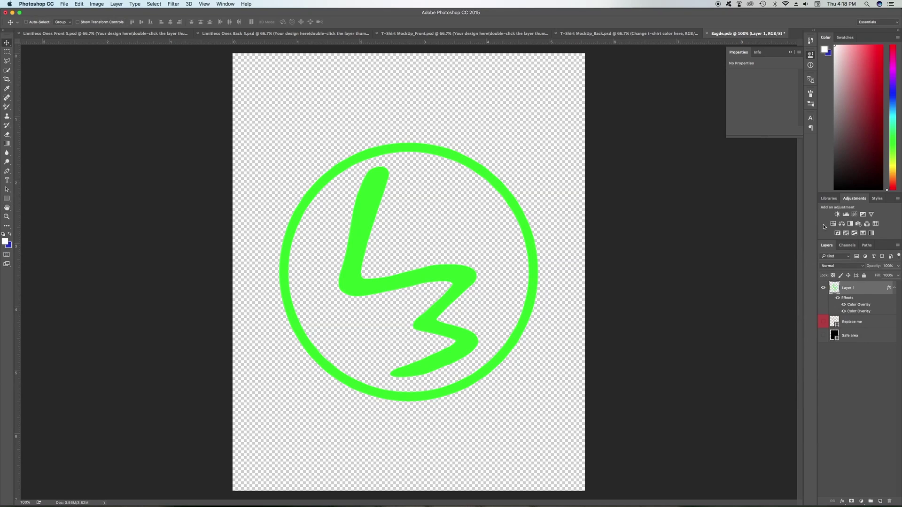
Step: Save the green logo, accept Displace without choosing a map file, and return to the front mockup
{"action": "left_click", "coordinate": [66, 6]}
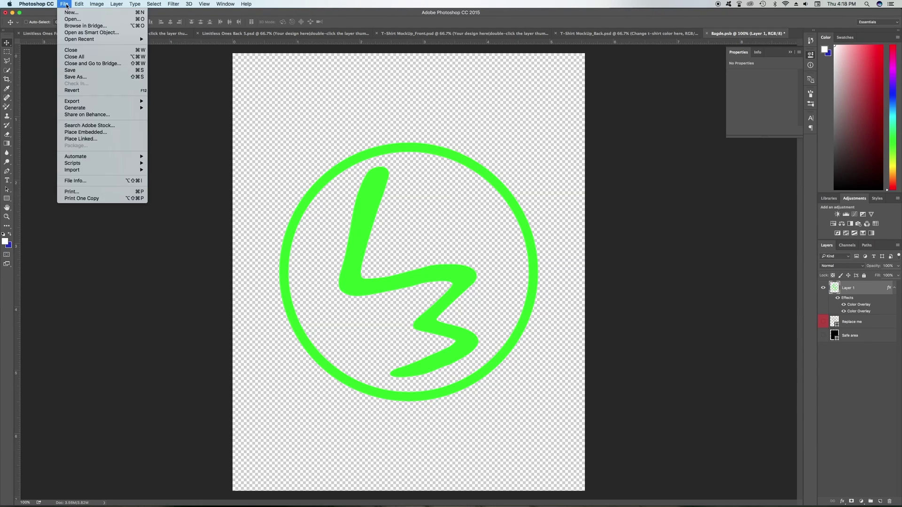
{"action": "left_click", "coordinate": [76, 71]}
{"action": "key", "text": "super+alt+f"}
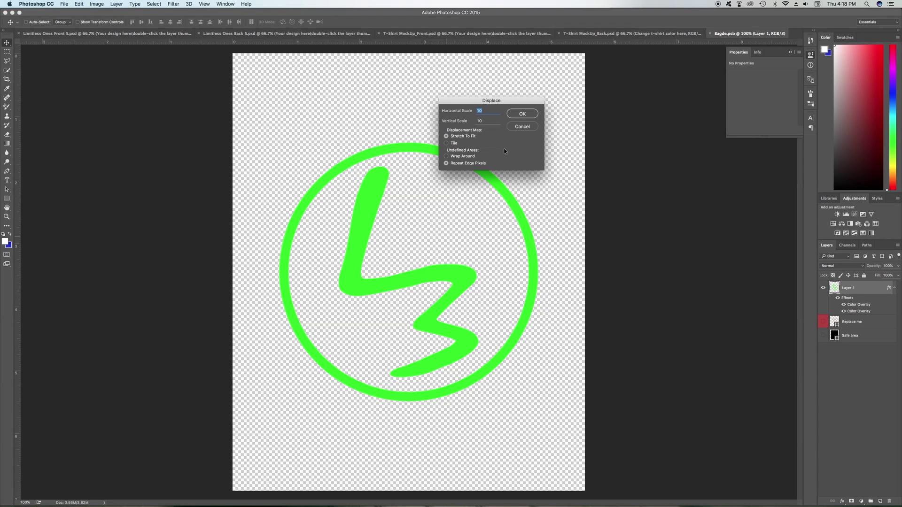
{"action": "left_click", "coordinate": [517, 115]}
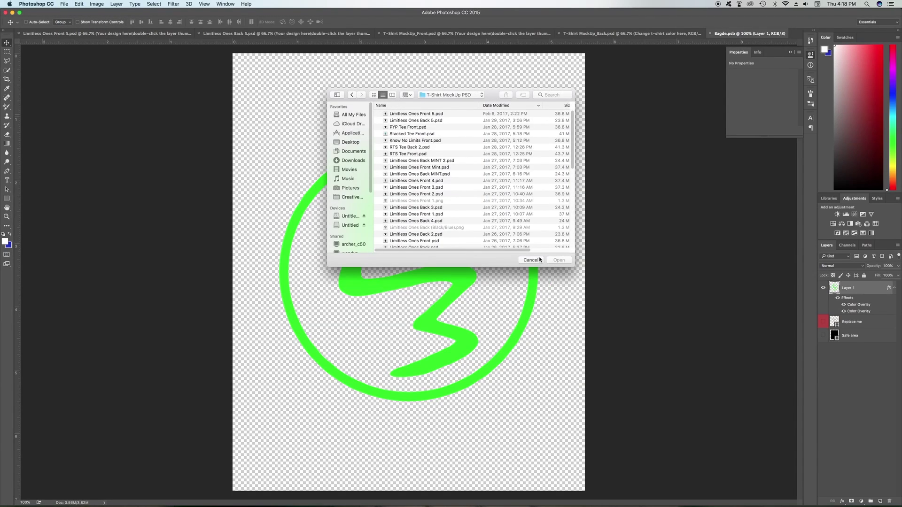
{"action": "left_click", "coordinate": [530, 261]}
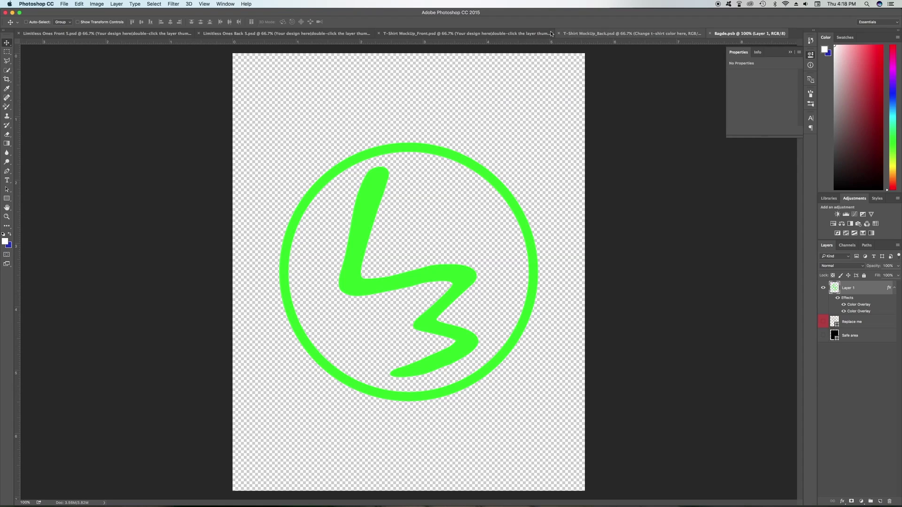
{"action": "left_click", "coordinate": [480, 34]}
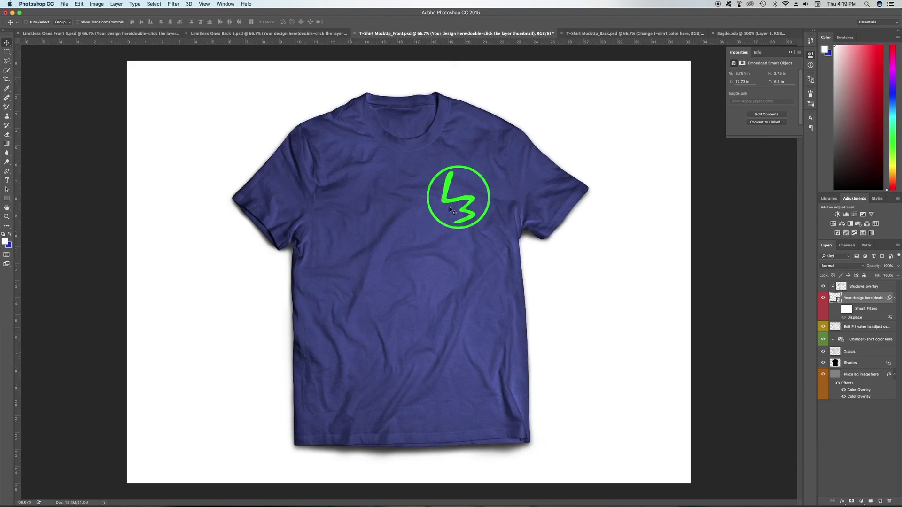
Step: Open the quote design's smart object from T-Shirt MockUp_Back.psd and check what Layer 3 copy contains by toggling its visibility
{"action": "left_click", "coordinate": [626, 32]}
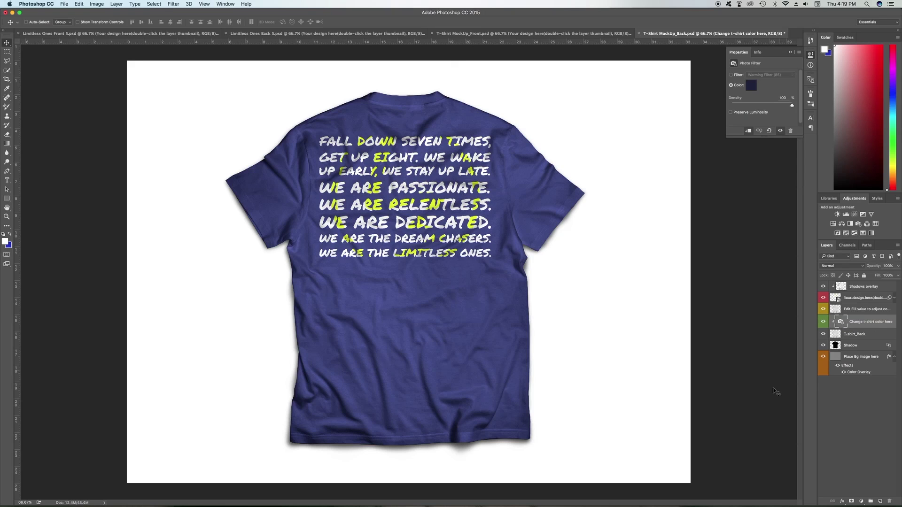
{"action": "left_click", "coordinate": [837, 299]}
{"action": "double_click", "coordinate": [837, 299]}
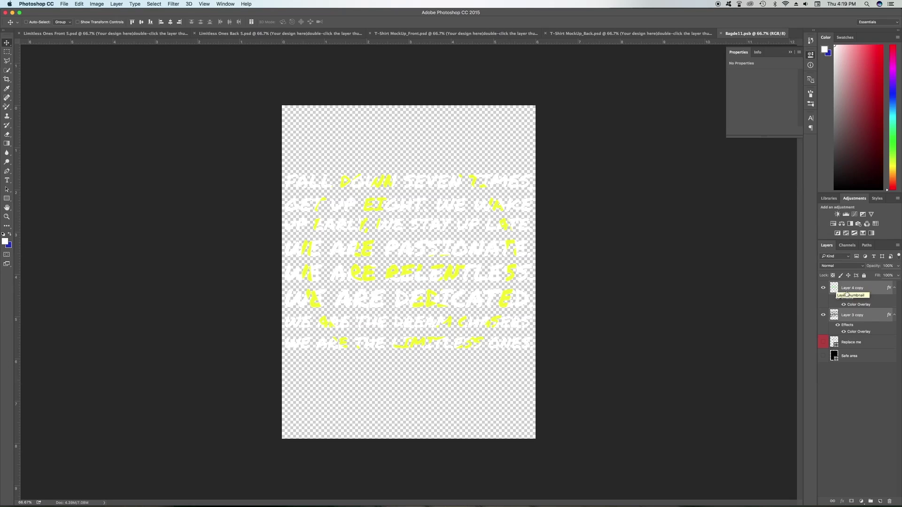
{"action": "left_click", "coordinate": [823, 315]}
{"action": "left_click", "coordinate": [823, 315]}
Step: Change the Color Overlay of Layer 4 copy, the quote's highlighted letters, to the copied green 06ff00
{"action": "left_click", "coordinate": [853, 306]}
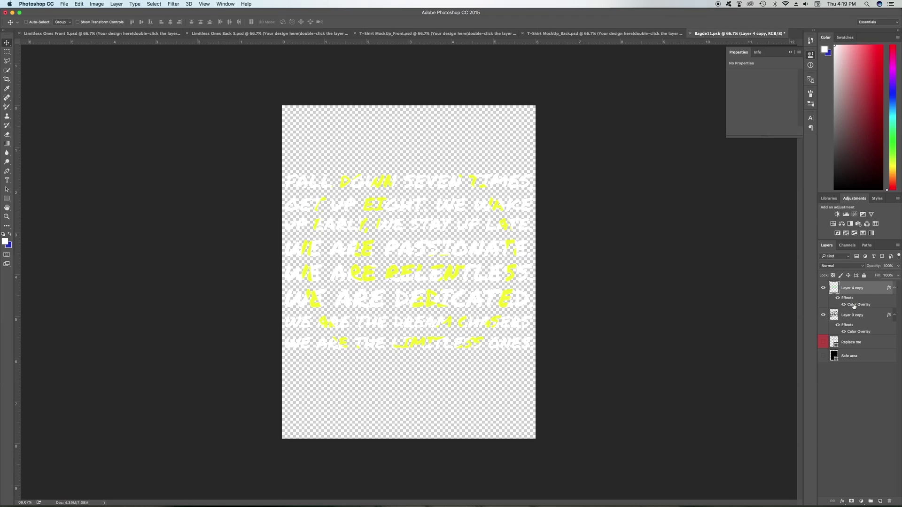
{"action": "double_click", "coordinate": [854, 305]}
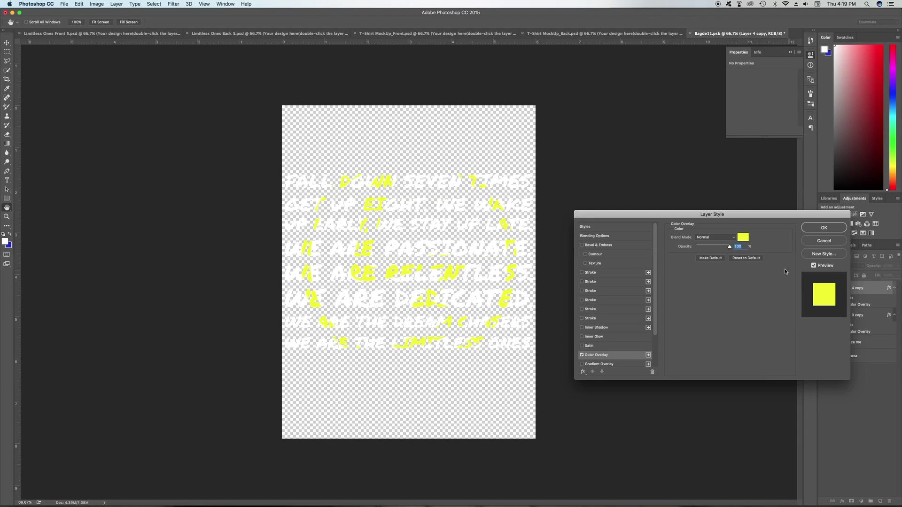
{"action": "left_click", "coordinate": [748, 240]}
{"action": "double_click", "coordinate": [714, 358]}
{"action": "right_click", "coordinate": [708, 359]}
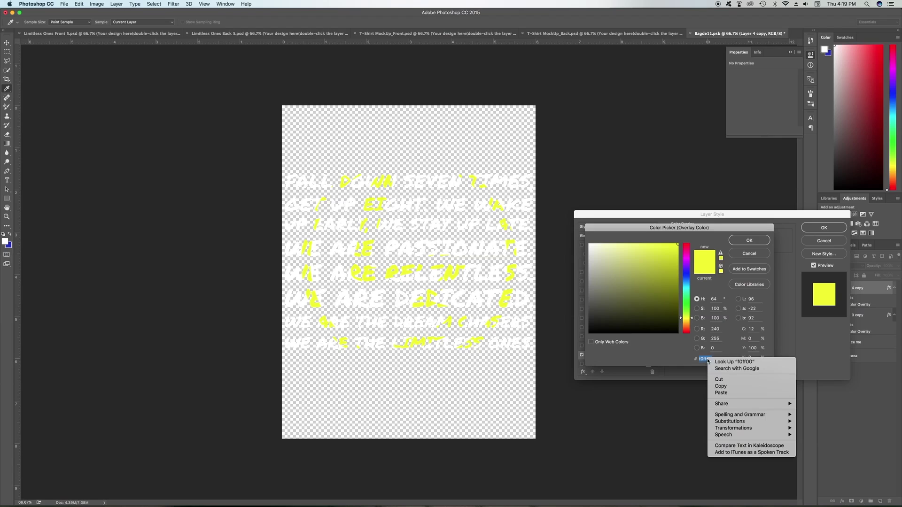
{"action": "left_click", "coordinate": [732, 393]}
{"action": "left_click", "coordinate": [765, 242]}
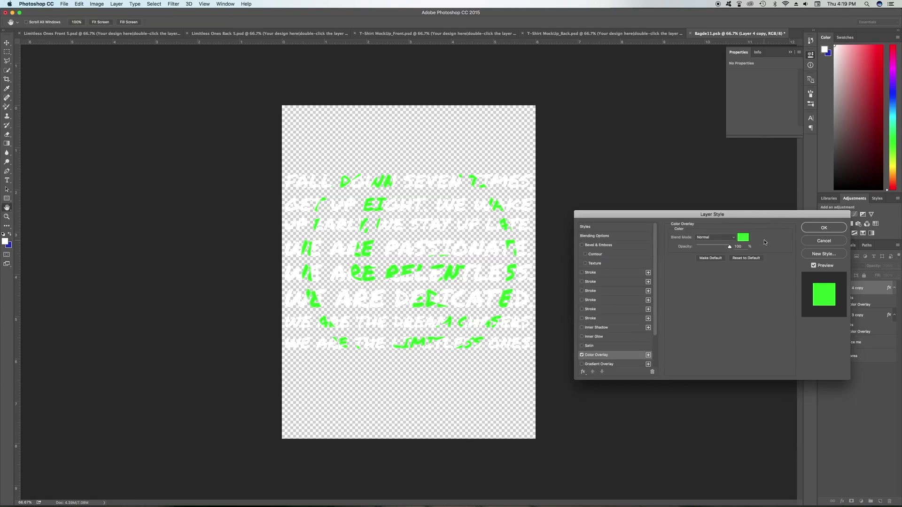
{"action": "left_click", "coordinate": [824, 227]}
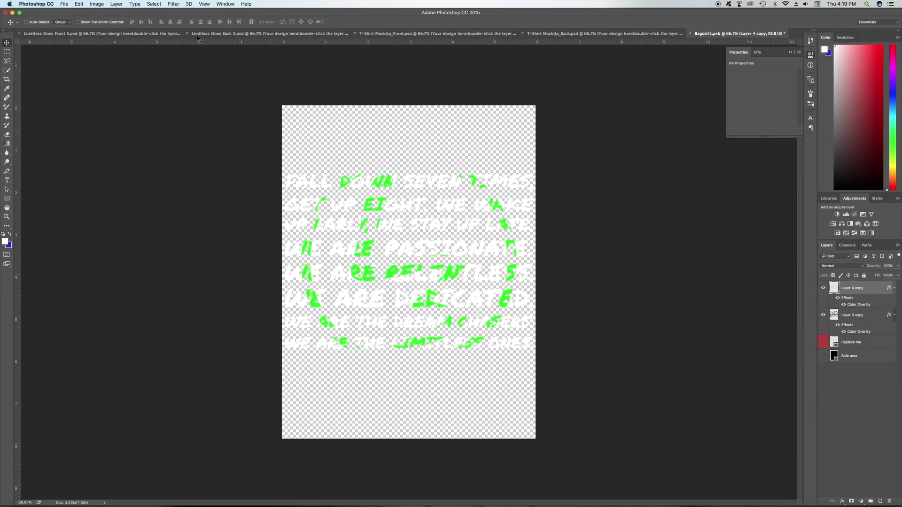
Step: Save the recoloured quote artwork and accept the Displace settings without choosing a map file
{"action": "left_click", "coordinate": [64, 4]}
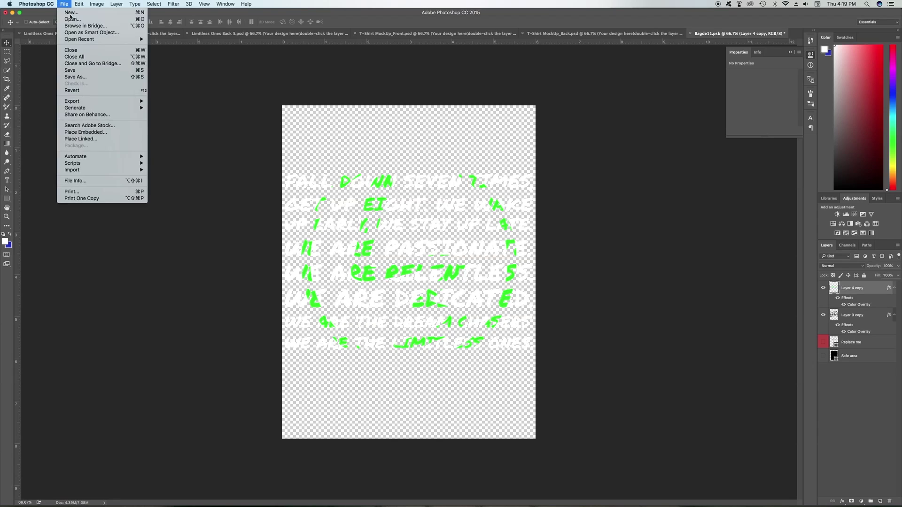
{"action": "left_click", "coordinate": [91, 72]}
{"action": "key", "text": "super+alt+f"}
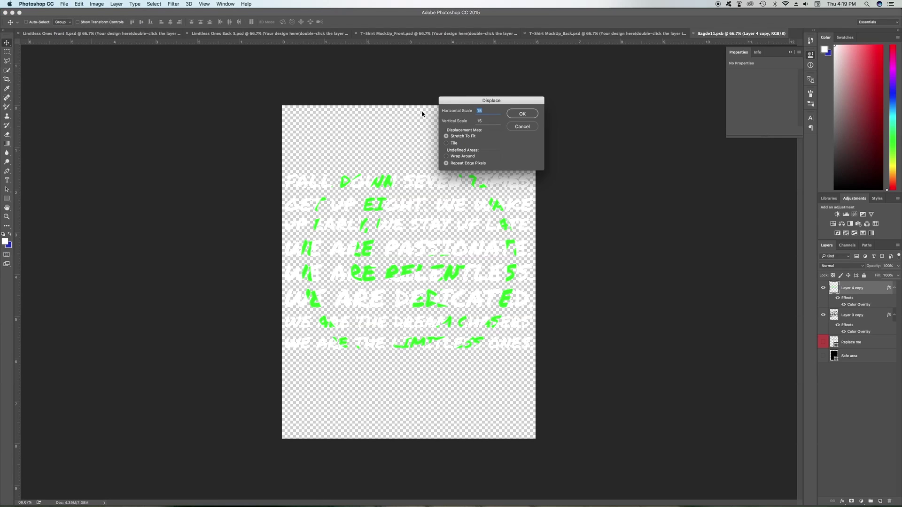
{"action": "left_click", "coordinate": [521, 115]}
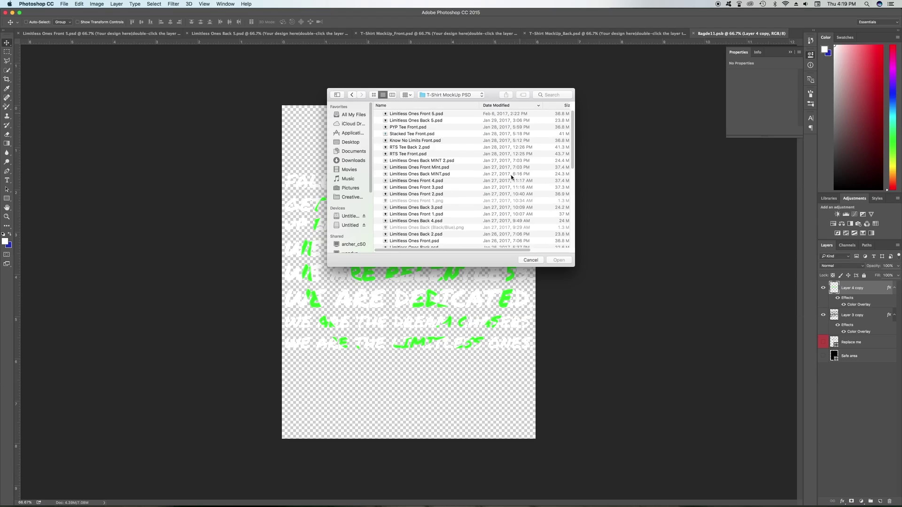
{"action": "left_click", "coordinate": [530, 261]}
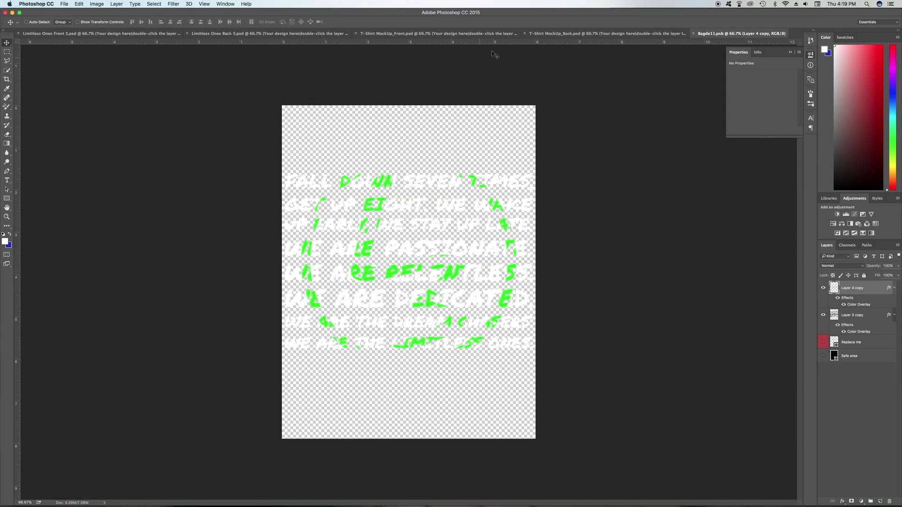
Step: Compare the updated quote on T-Shirt MockUp_Back.psd with the logo on T-Shirt MockUp_Front.psd
{"action": "left_click", "coordinate": [623, 35]}
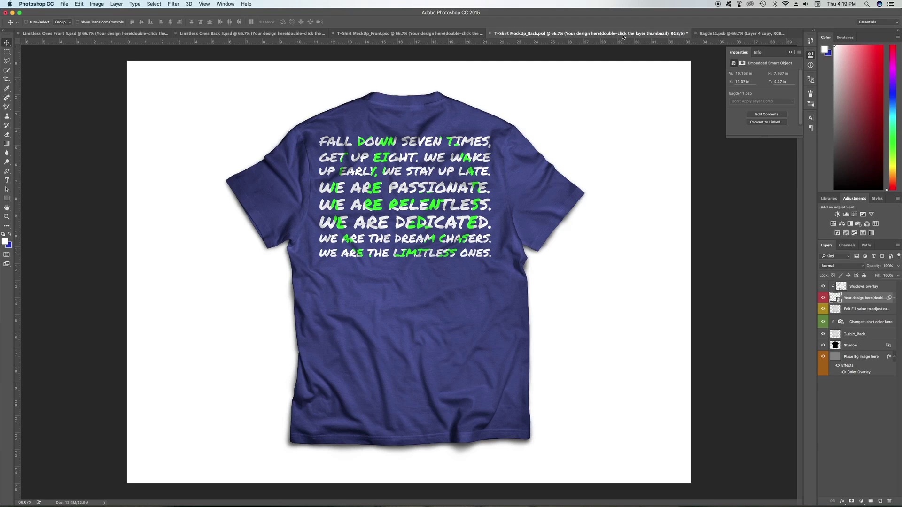
{"action": "left_click", "coordinate": [458, 34]}
{"action": "left_click", "coordinate": [598, 34]}
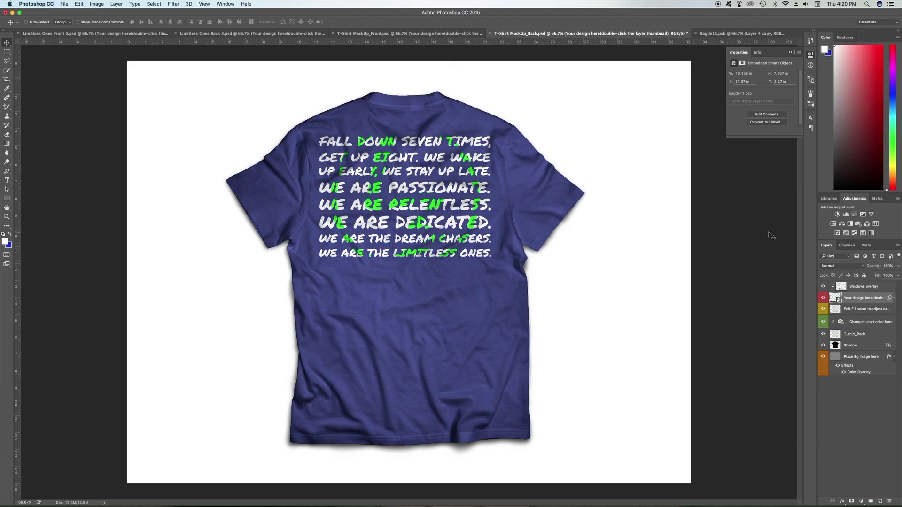
Step: Toggle the Shadows overlay layer of the back mockup to examine its effect on the quote, leaving it visible
{"action": "left_click", "coordinate": [822, 288]}
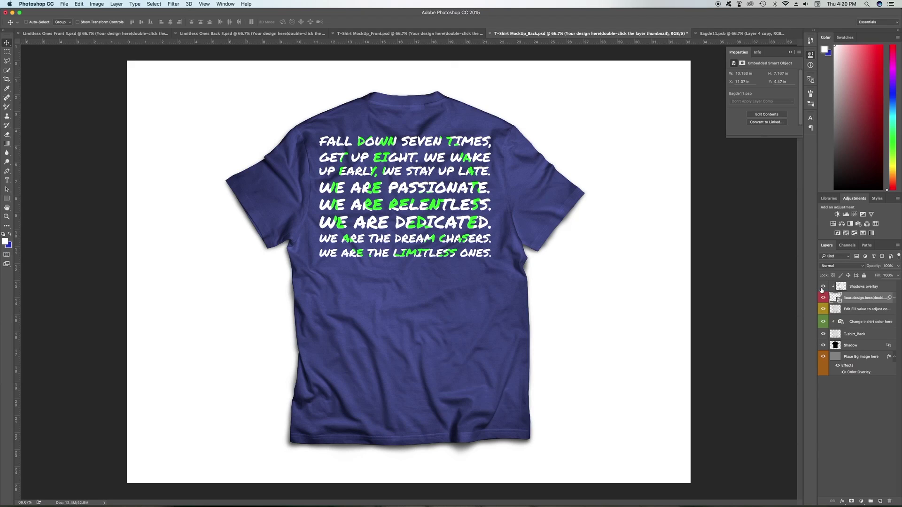
{"action": "left_click", "coordinate": [822, 287]}
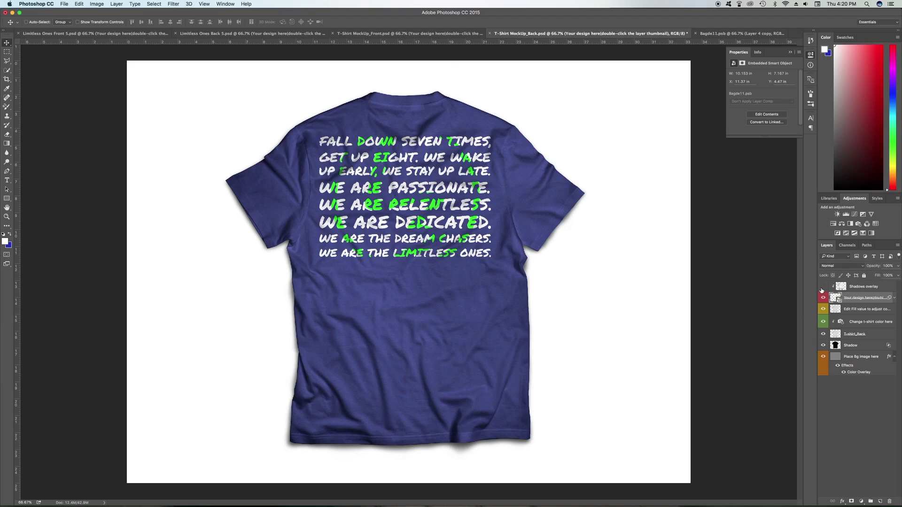
{"action": "left_click", "coordinate": [822, 288]}
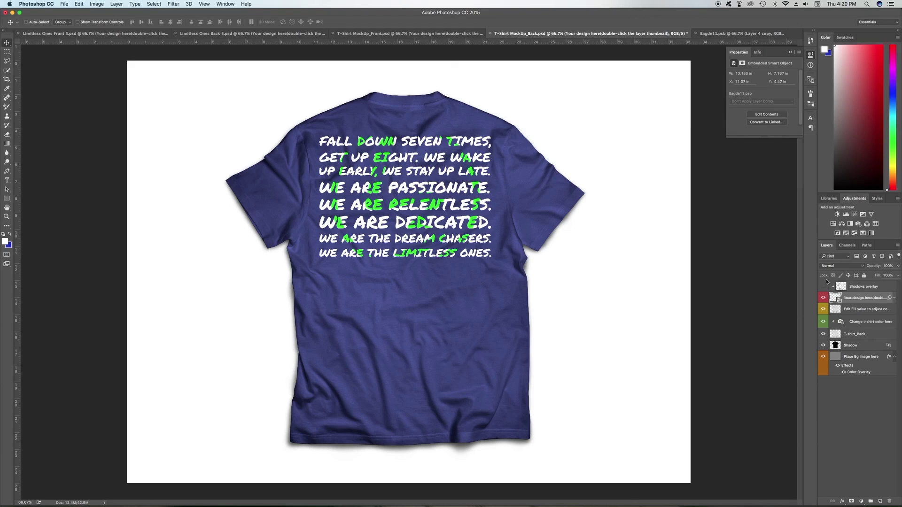
{"action": "left_click", "coordinate": [825, 287]}
{"action": "left_click", "coordinate": [824, 286]}
{"action": "left_click", "coordinate": [823, 286]}
{"action": "left_click", "coordinate": [823, 287]}
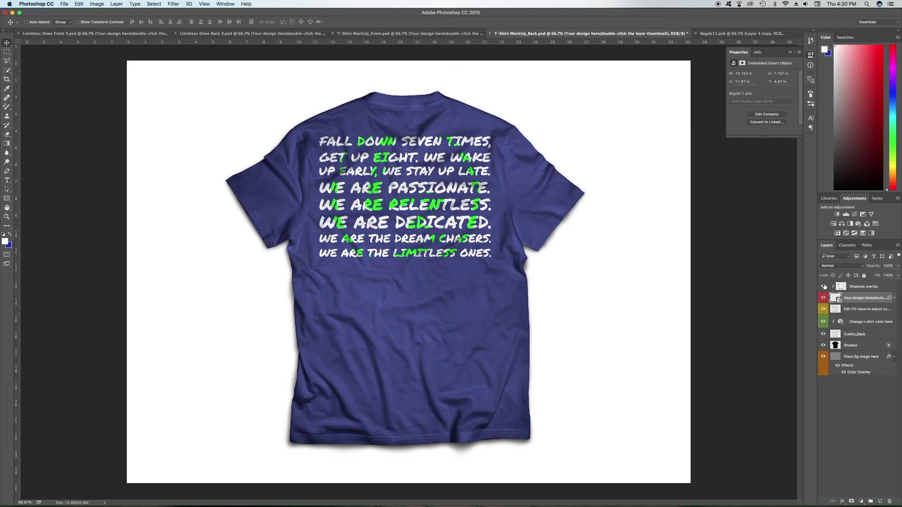
{"action": "left_click", "coordinate": [824, 286]}
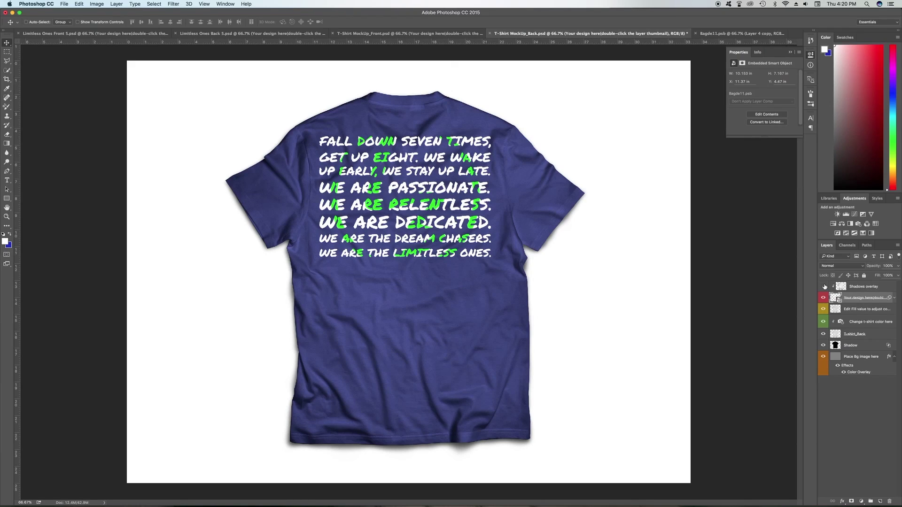
{"action": "left_click", "coordinate": [823, 287]}
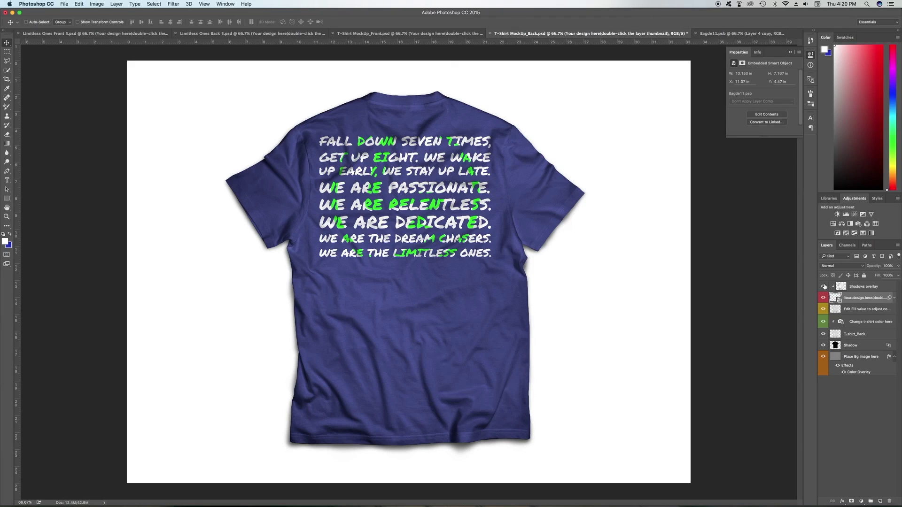
{"action": "left_click", "coordinate": [823, 287]}
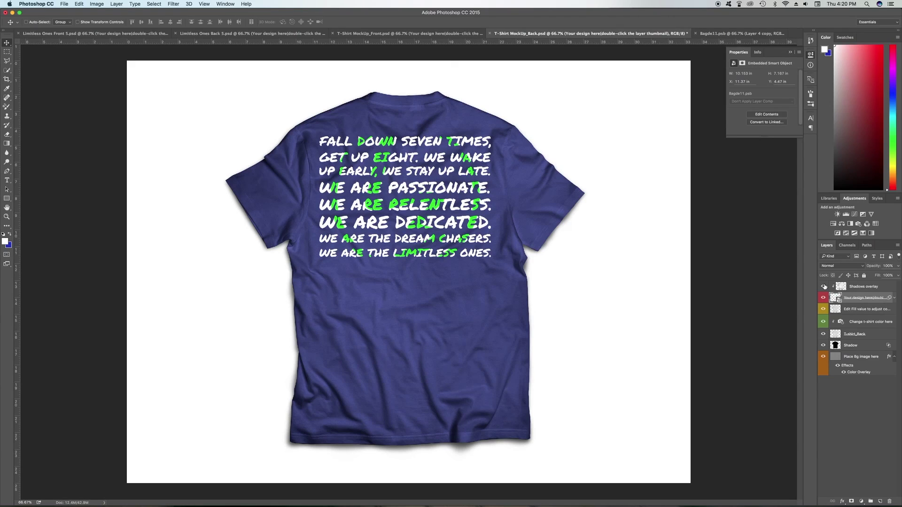
{"action": "left_click", "coordinate": [823, 287]}
{"action": "left_click", "coordinate": [824, 287]}
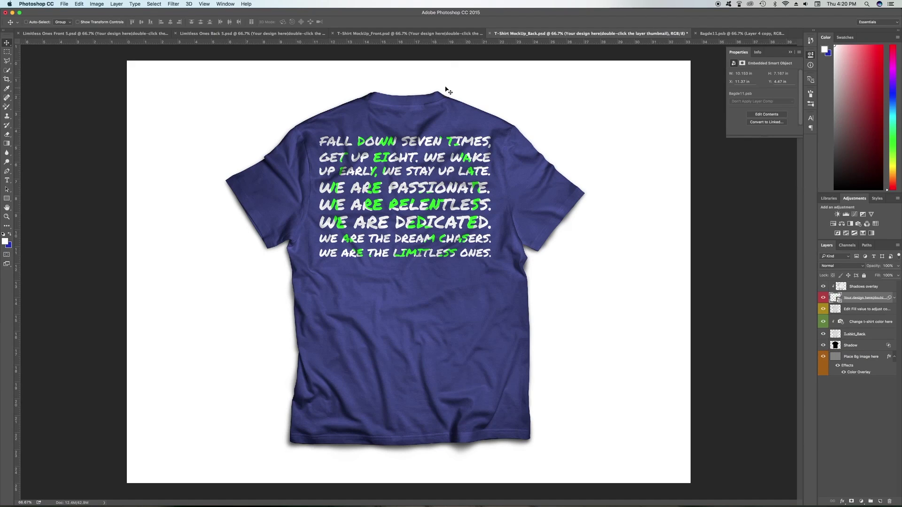
Step: Toggle the Shadow and T-shirt_Back layers of the back mockup to examine what each contributes, leaving both visible
{"action": "left_click", "coordinate": [823, 346]}
{"action": "left_click", "coordinate": [823, 347]}
{"action": "left_click", "coordinate": [823, 346]}
{"action": "left_click", "coordinate": [823, 346]}
{"action": "left_click", "coordinate": [823, 334]}
{"action": "left_click", "coordinate": [824, 334]}
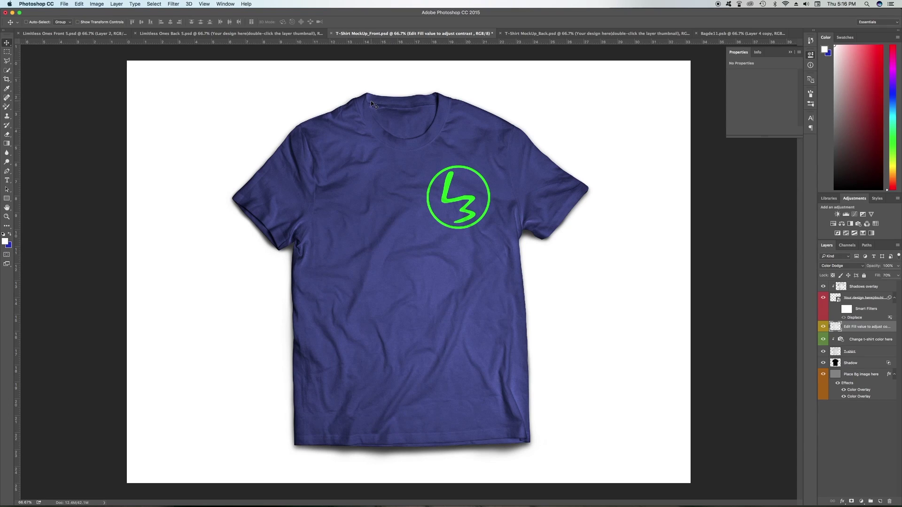
Step: Copy the white L3 neck label from Limitless Ones Front 5.psd into T-Shirt MockUp_Front.psd and position it inside the collar
{"action": "left_click", "coordinate": [207, 37]}
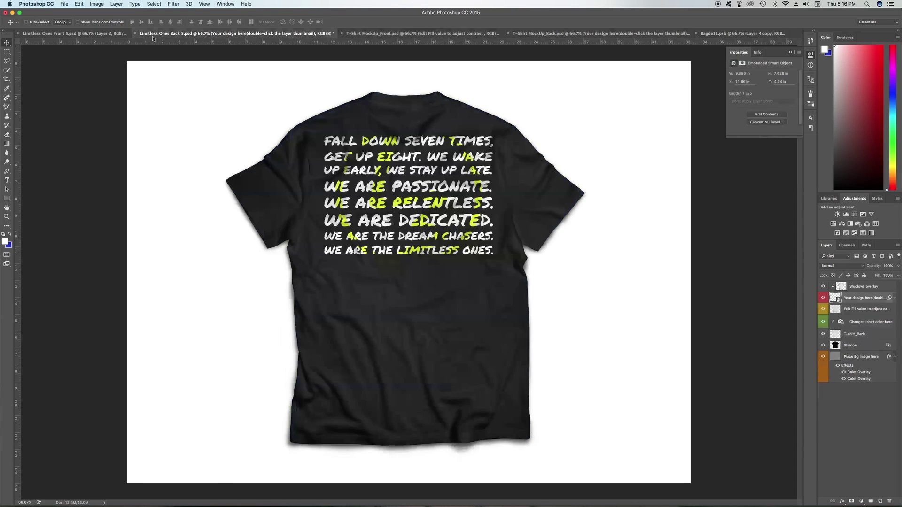
{"action": "left_click", "coordinate": [101, 35]}
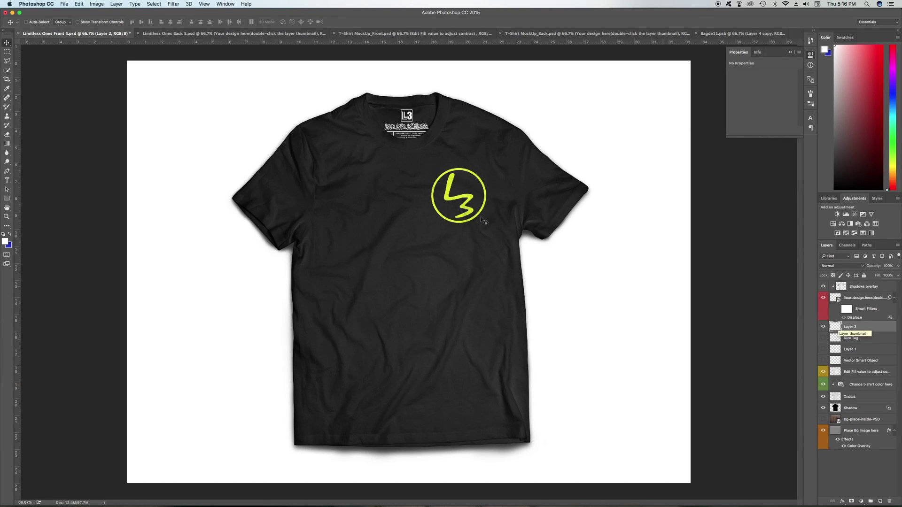
{"action": "mouse_move", "coordinate": [413, 123]}
{"action": "left_mouse_down"}
{"action": "mouse_move", "coordinate": [440, 165]}
{"action": "mouse_move", "coordinate": [413, 35]}
{"action": "mouse_move", "coordinate": [411, 126]}
{"action": "left_mouse_up"}
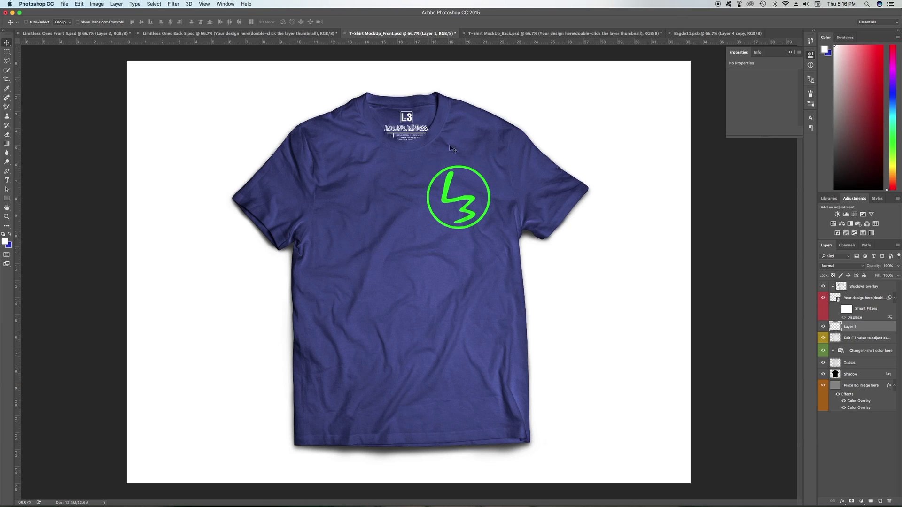
{"action": "left_click_drag", "start_coordinate": [416, 135], "coordinate": [413, 133]}
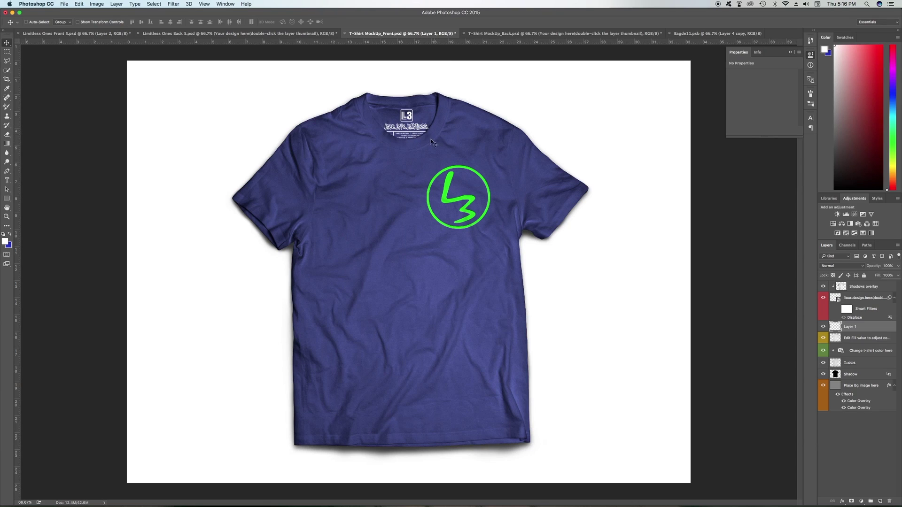
{"action": "left_click_drag", "start_coordinate": [401, 135], "coordinate": [403, 130]}
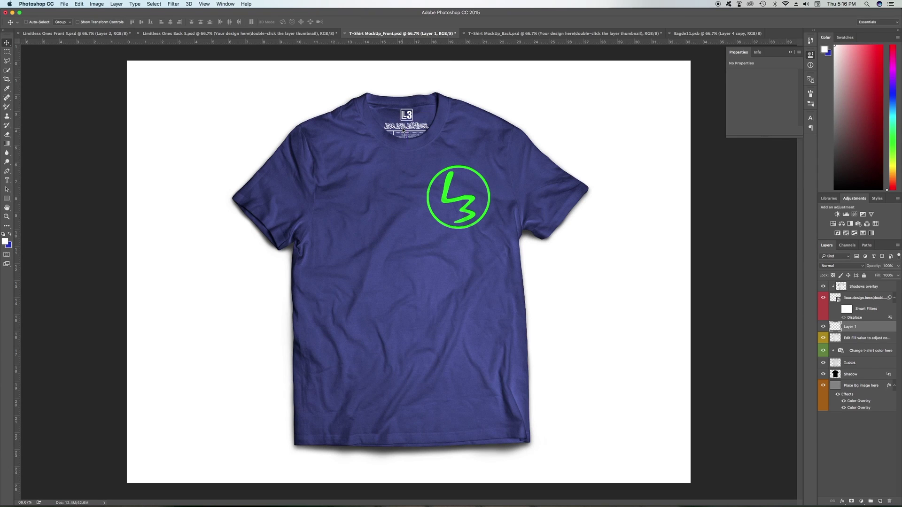